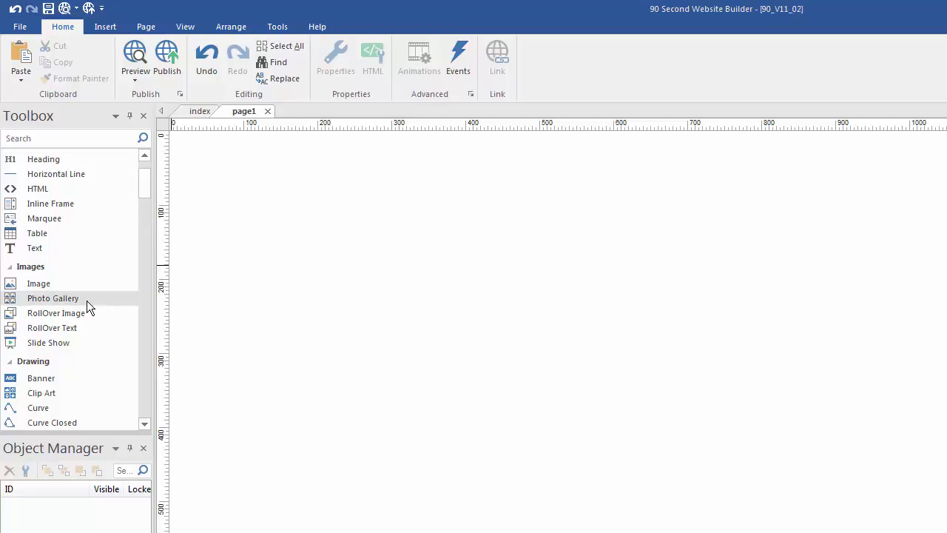
# - Insert an image frame about 250 by 215 px near the page's upper-left area and load the picture 56Tr into it
pyautogui.click(40, 286)
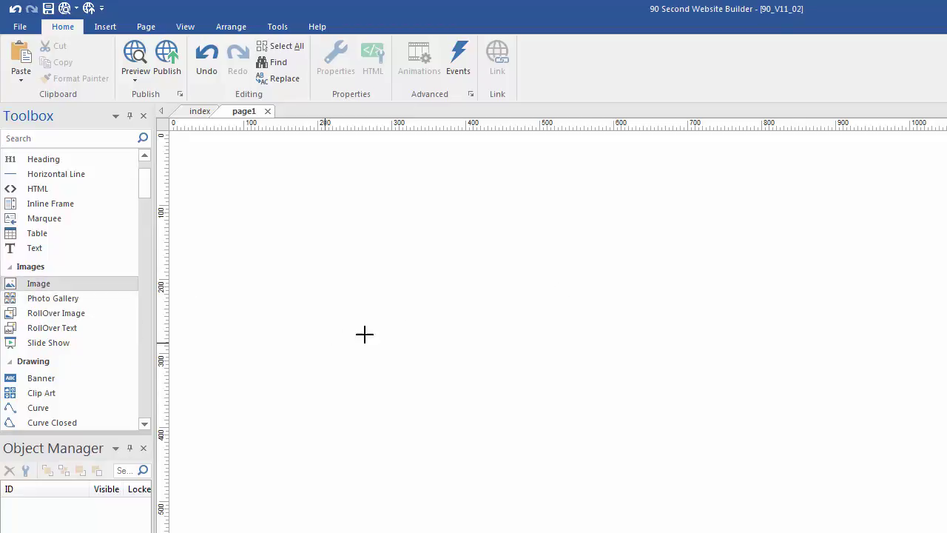
pyautogui.moveTo(237, 184); pyautogui.dragTo(421, 342)
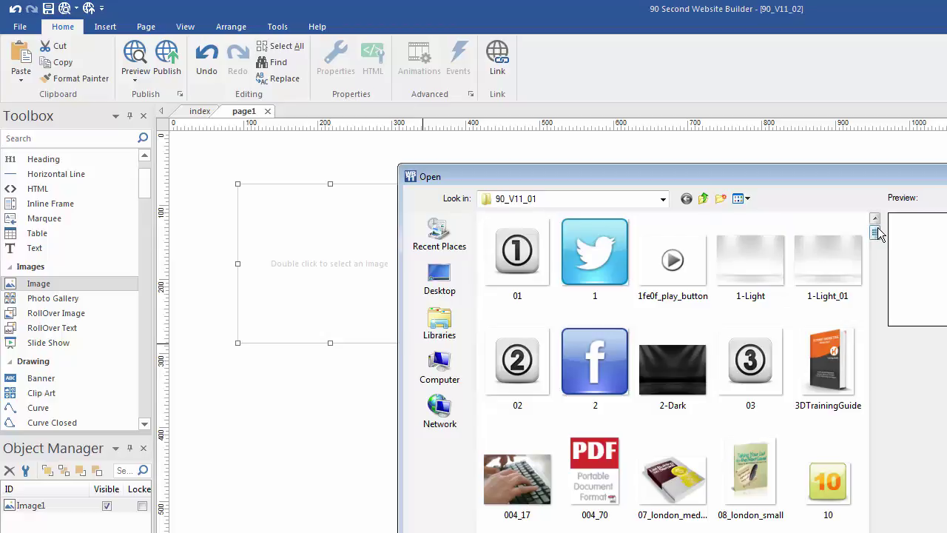
pyautogui.moveTo(878, 234)
pyautogui.mouseDown()
pyautogui.moveTo(877, 345)
pyautogui.moveTo(875, 250)
pyautogui.mouseUp()
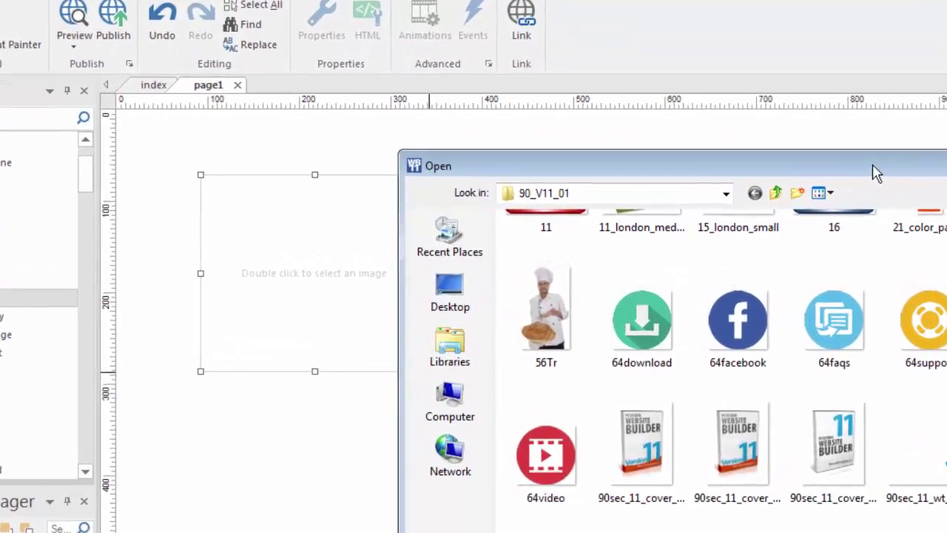
pyautogui.moveTo(786, 180); pyautogui.dragTo(742, 160)
pyautogui.moveTo(866, 140); pyautogui.dragTo(788, 9)
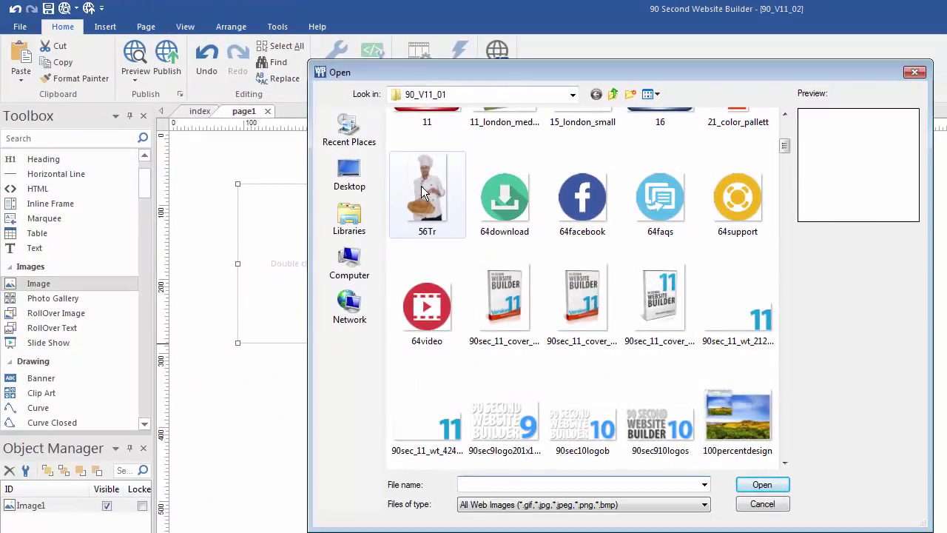
pyautogui.click(421, 186)
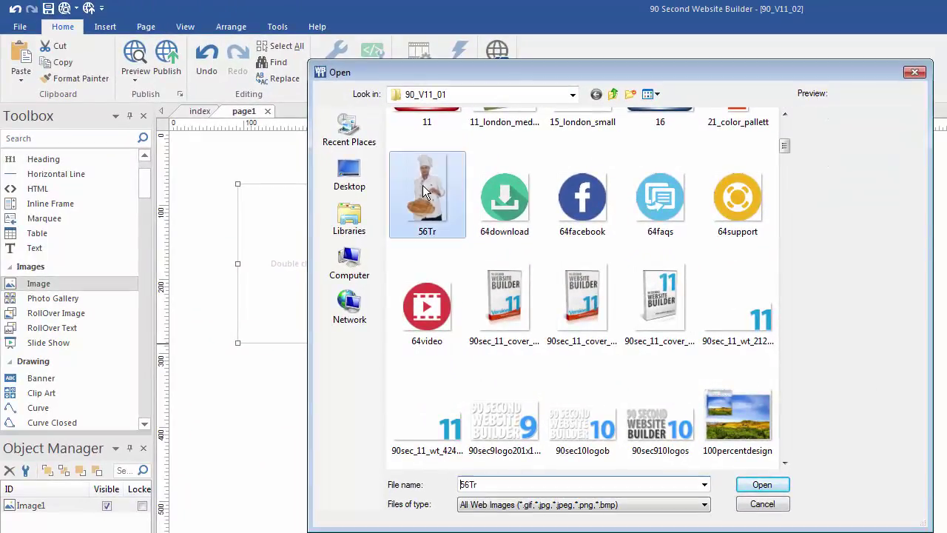
pyautogui.click(761, 484)
# - Move the chef image right across the page, leaving empty space on its left side
pyautogui.moveTo(361, 258); pyautogui.dragTo(293, 205)
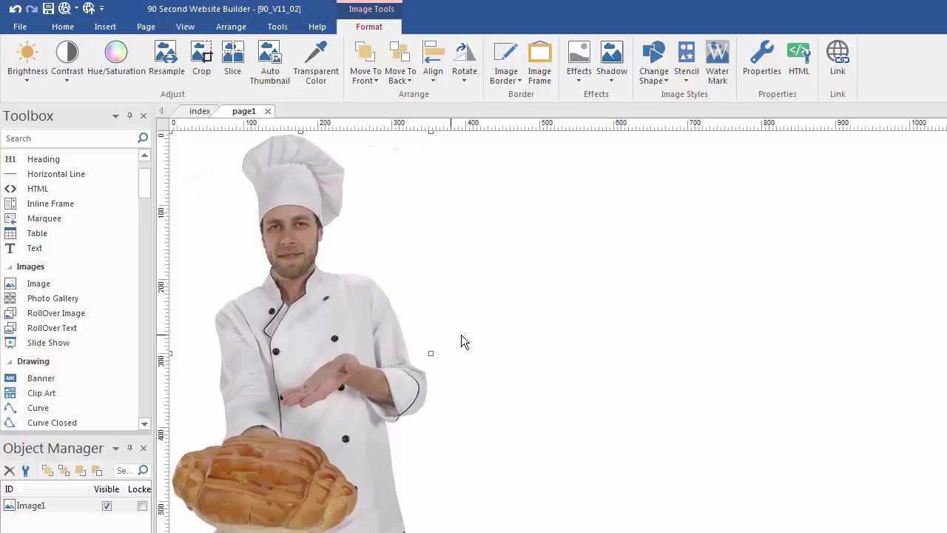
pyautogui.moveTo(338, 333); pyautogui.dragTo(460, 358)
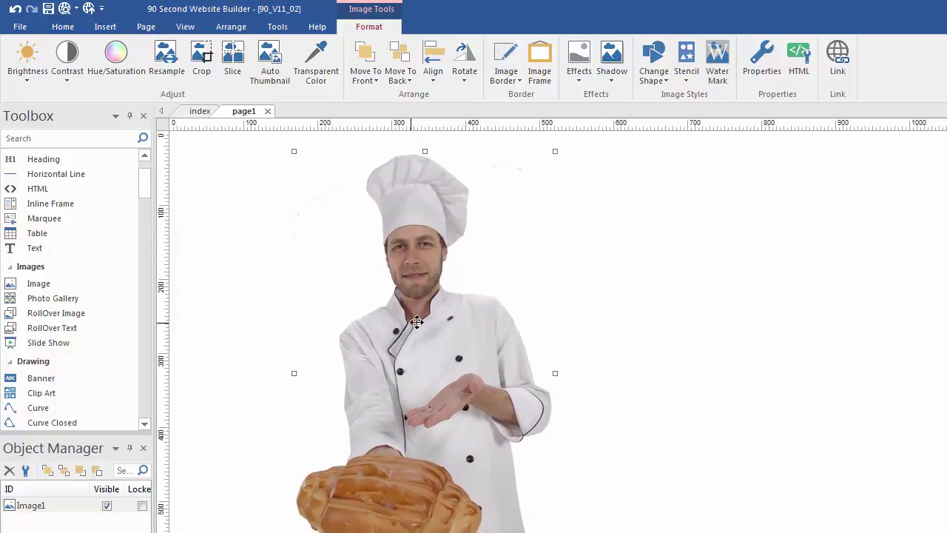
pyautogui.moveTo(417, 323); pyautogui.dragTo(486, 319)
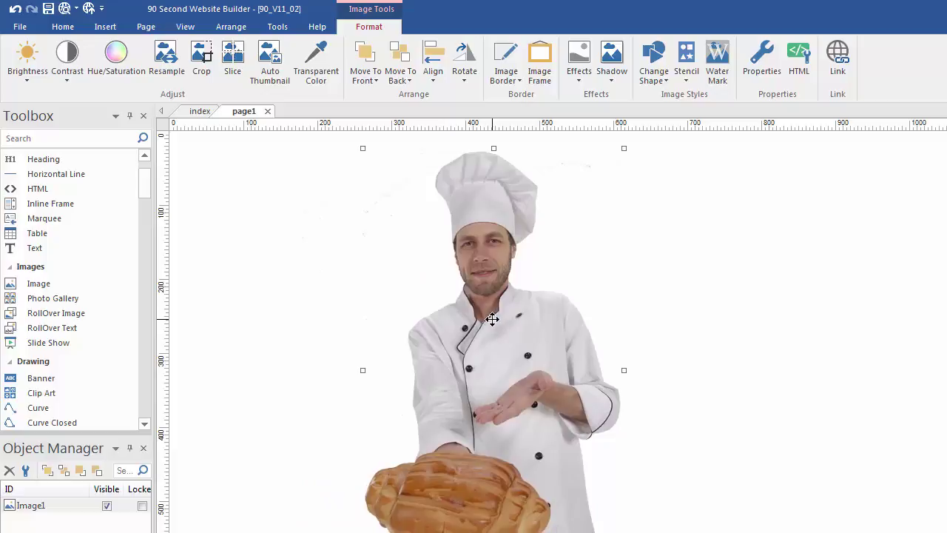
# - Add a text box beside the chef image and fill it with one paragraph of Lorem Ipsum
pyautogui.click(32, 253)
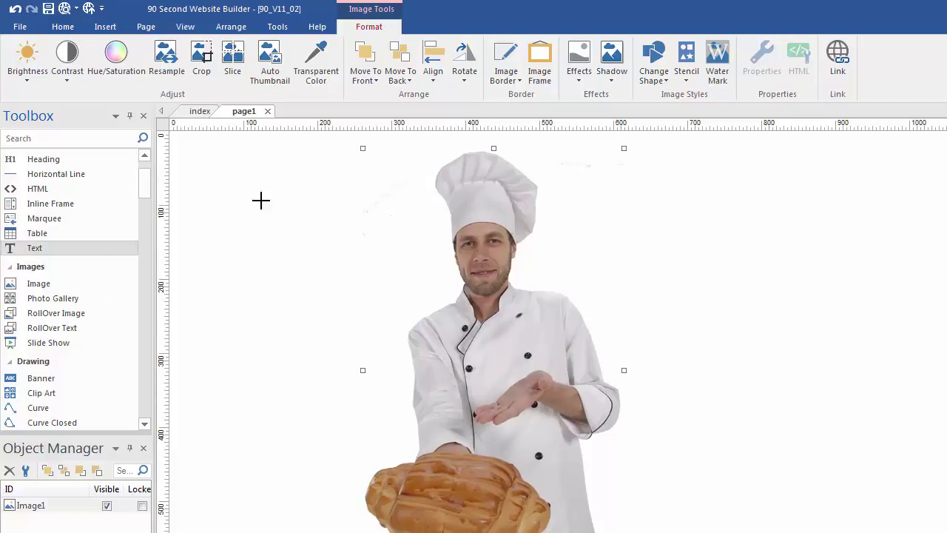
pyautogui.moveTo(193, 176); pyautogui.dragTo(349, 187)
pyautogui.doubleClick(253, 184)
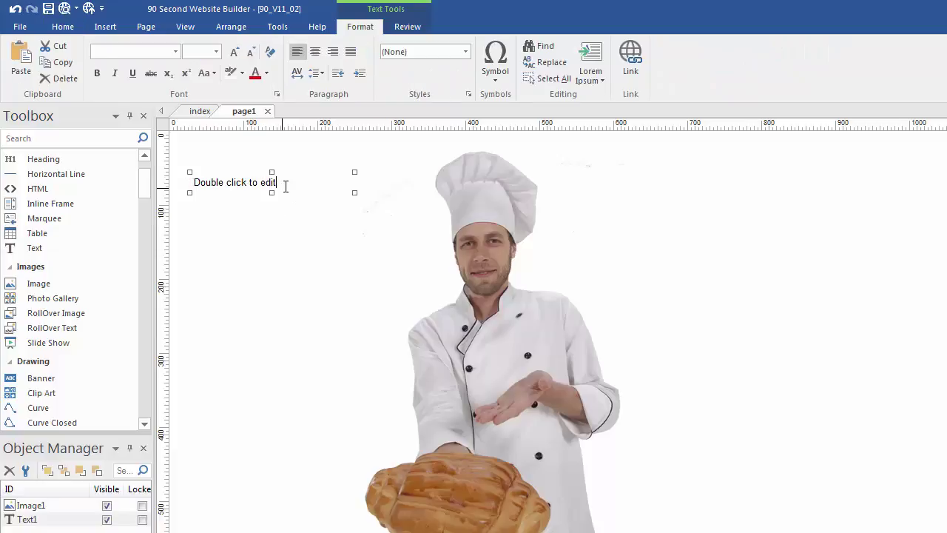
pyautogui.click(603, 87)
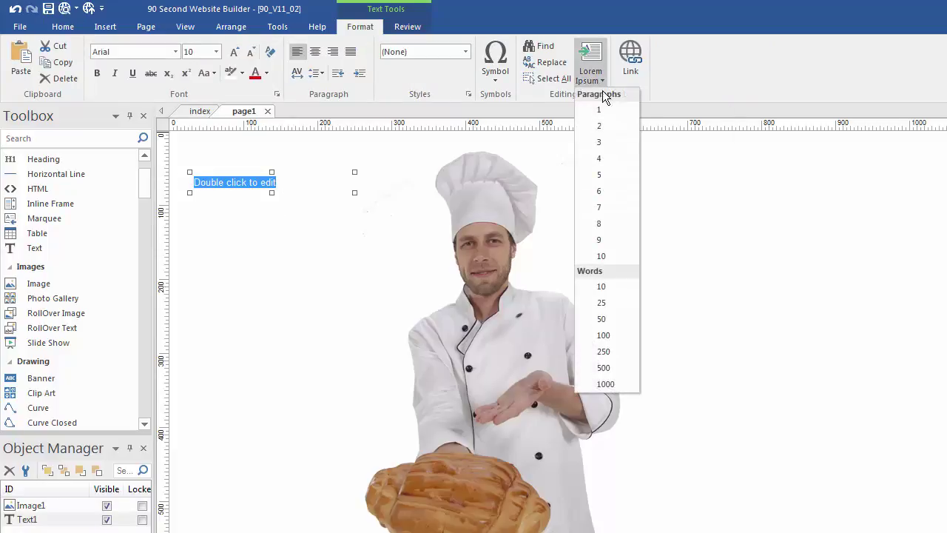
pyautogui.click(603, 109)
pyautogui.click(264, 423)
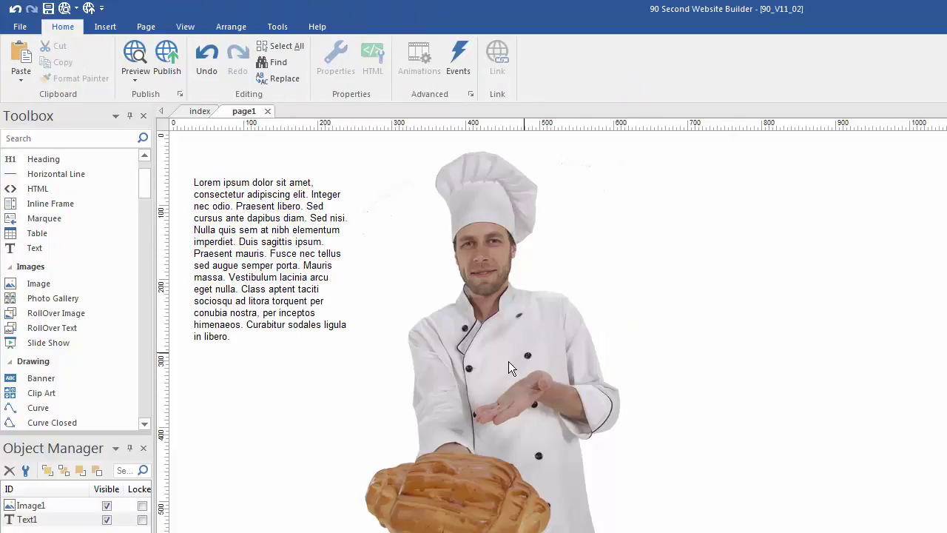
# - Shift the chef image slightly farther right and delete the Lorem Ipsum text block
pyautogui.moveTo(509, 363); pyautogui.dragTo(539, 354)
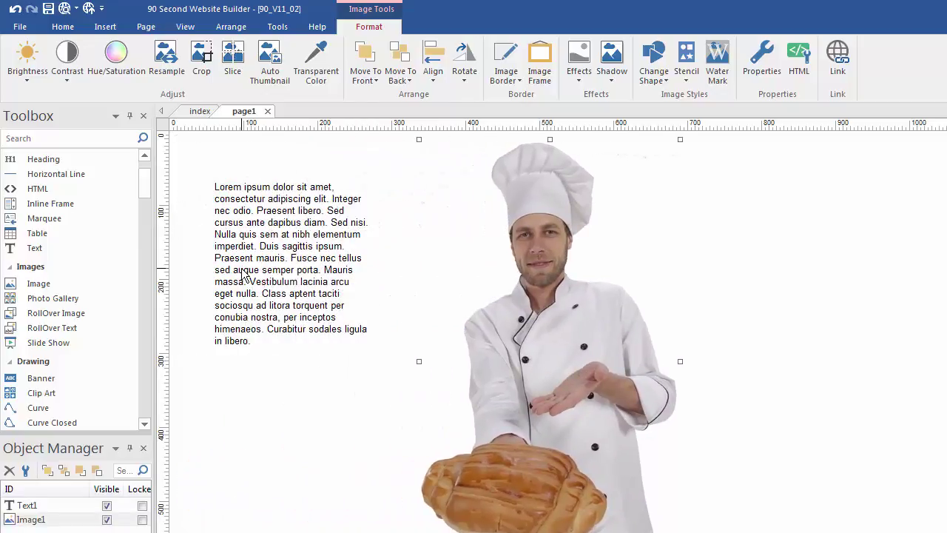
pyautogui.click(244, 275)
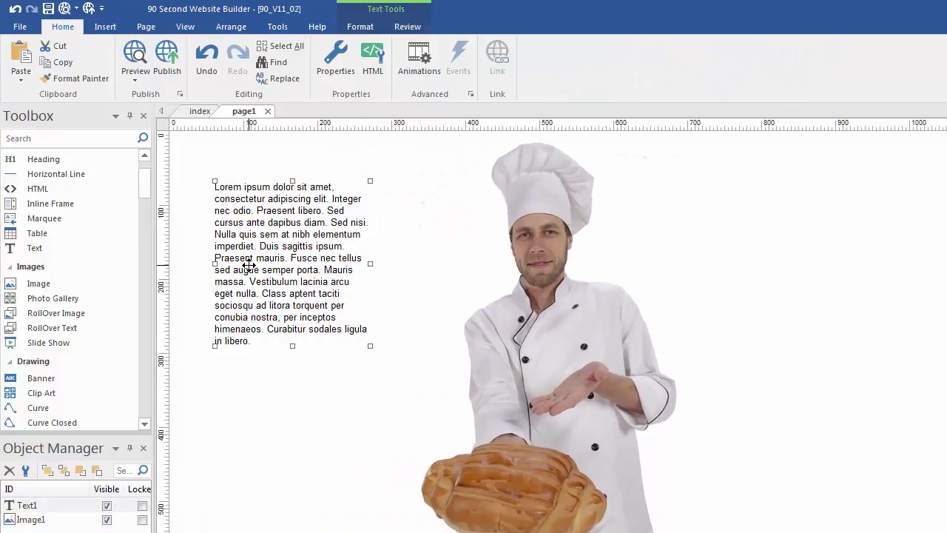
pyautogui.press('Delete')
# - Move the chef image back toward the left side of the page, with its left edge about 100 px in
pyautogui.moveTo(534, 357); pyautogui.dragTo(331, 357)
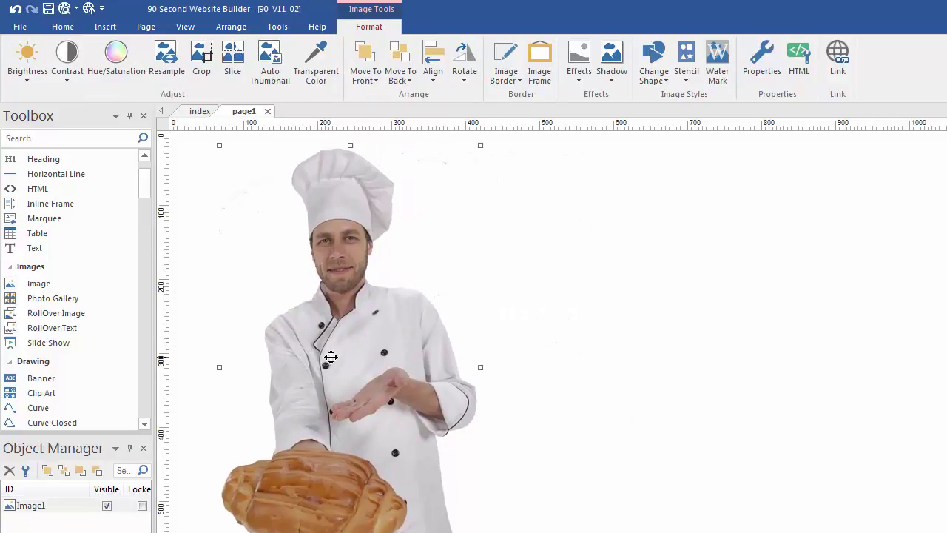
pyautogui.moveTo(331, 357); pyautogui.dragTo(319, 343)
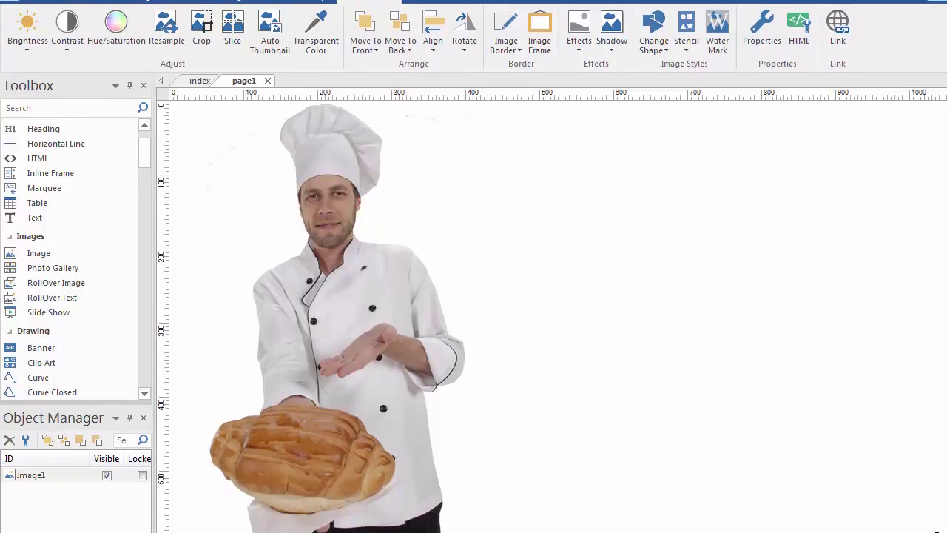
pyautogui.click(722, 528)
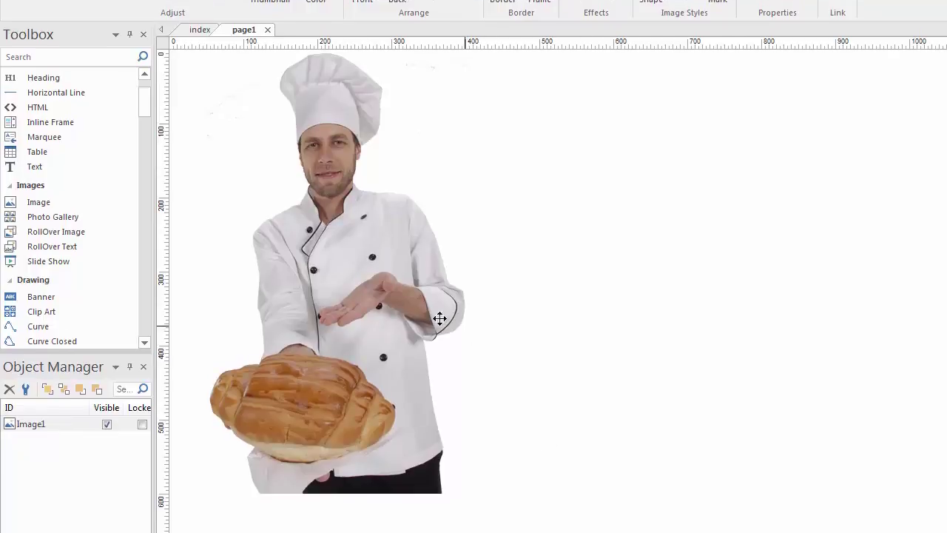
pyautogui.click(385, 305)
pyautogui.moveTo(384, 305)
pyautogui.mouseDown()
pyautogui.moveTo(393, 310)
pyautogui.moveTo(368, 284)
pyautogui.moveTo(401, 289)
pyautogui.mouseUp()
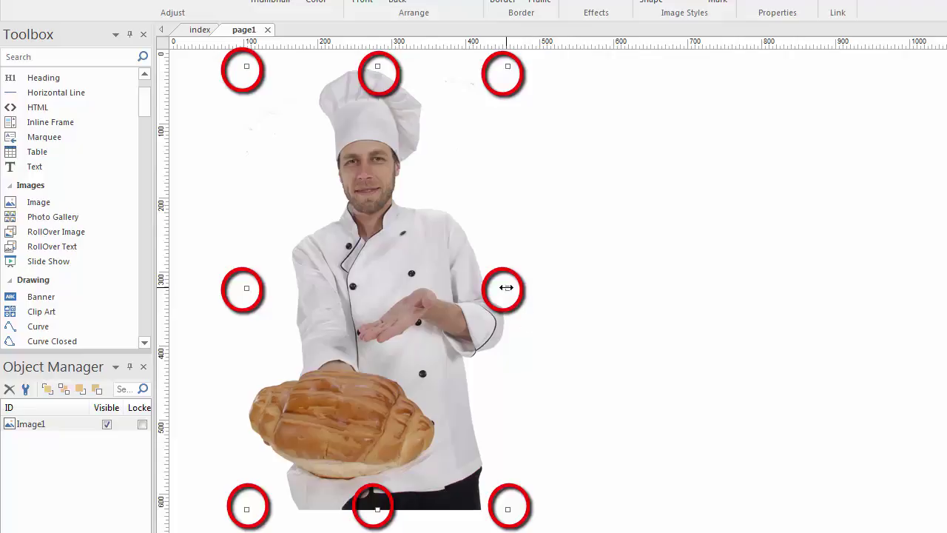
# - Distort the chef image by stretching its width to about 615 px and squashing its height to about 320 px, and reposition it
pyautogui.moveTo(504, 286)
pyautogui.mouseDown()
pyautogui.moveTo(844, 289)
pyautogui.moveTo(695, 288)
pyautogui.mouseUp()
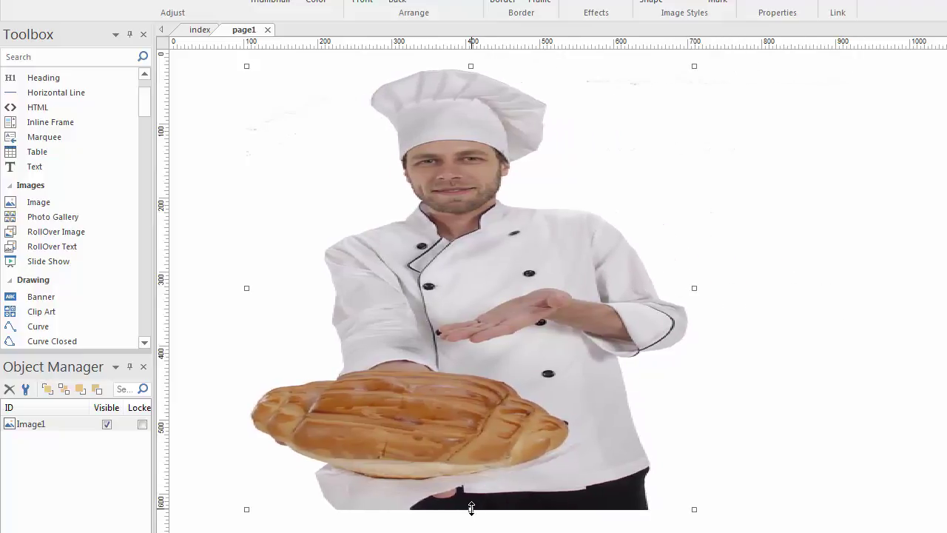
pyautogui.moveTo(470, 509); pyautogui.dragTo(482, 303)
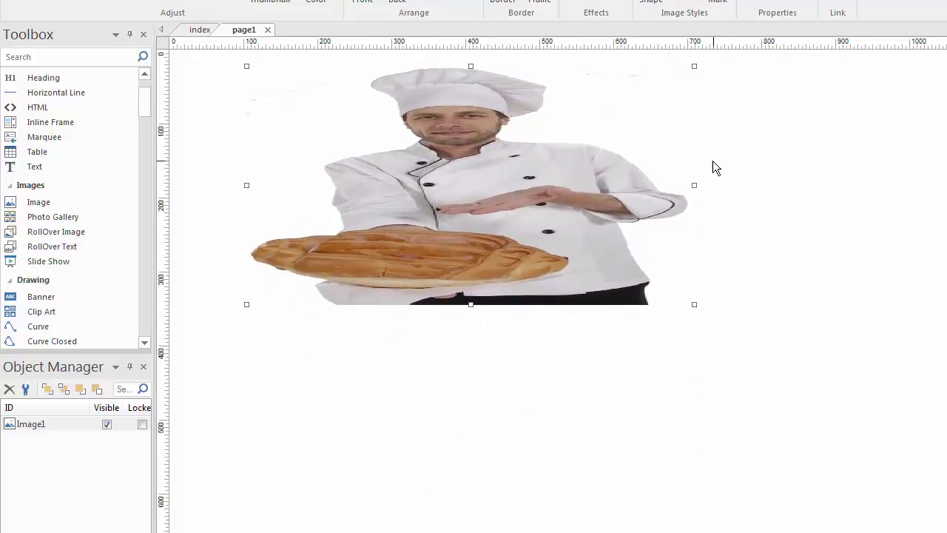
pyautogui.moveTo(694, 185)
pyautogui.mouseDown()
pyautogui.moveTo(454, 185)
pyautogui.moveTo(723, 202)
pyautogui.moveTo(554, 187)
pyautogui.moveTo(308, 188)
pyautogui.moveTo(702, 193)
pyautogui.mouseUp()
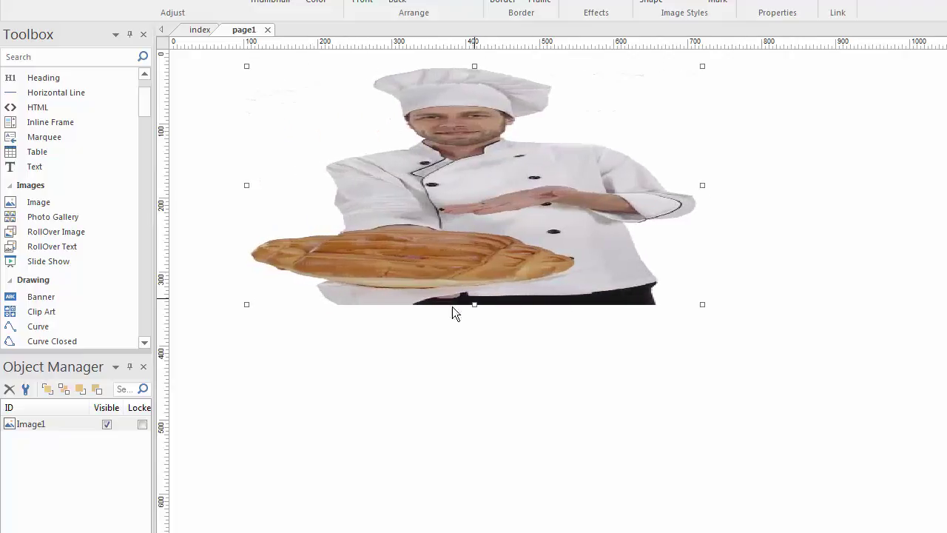
pyautogui.moveTo(486, 211); pyautogui.dragTo(467, 237)
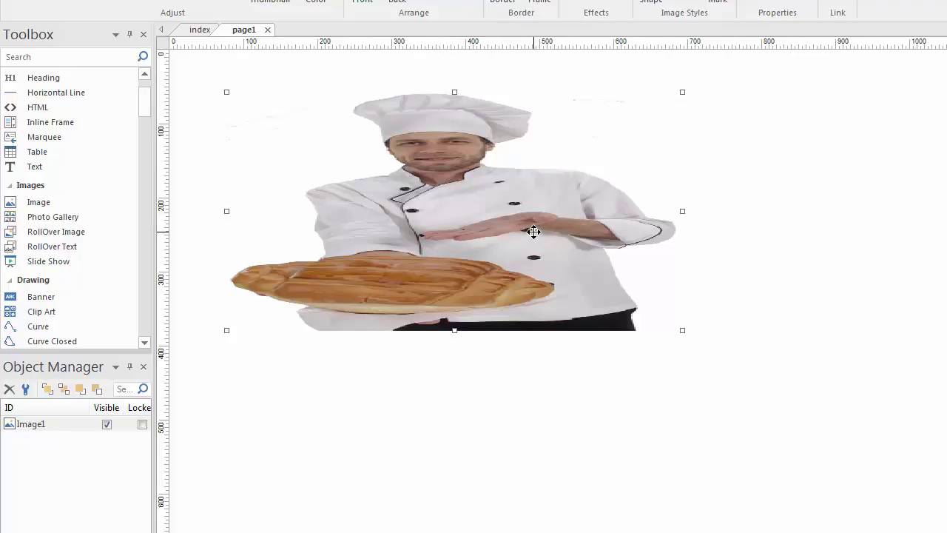
pyautogui.moveTo(518, 219); pyautogui.dragTo(501, 214)
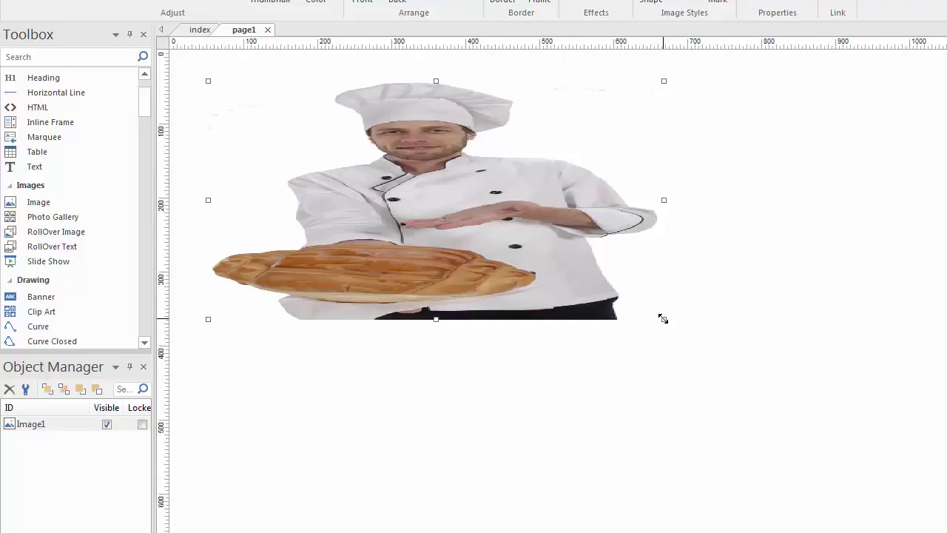
# - Restore the chef image's proportions by corner resizing, shrink it to about 50 px wide, and place it near the page's upper-left corner
pyautogui.moveTo(663, 318); pyautogui.dragTo(645, 313)
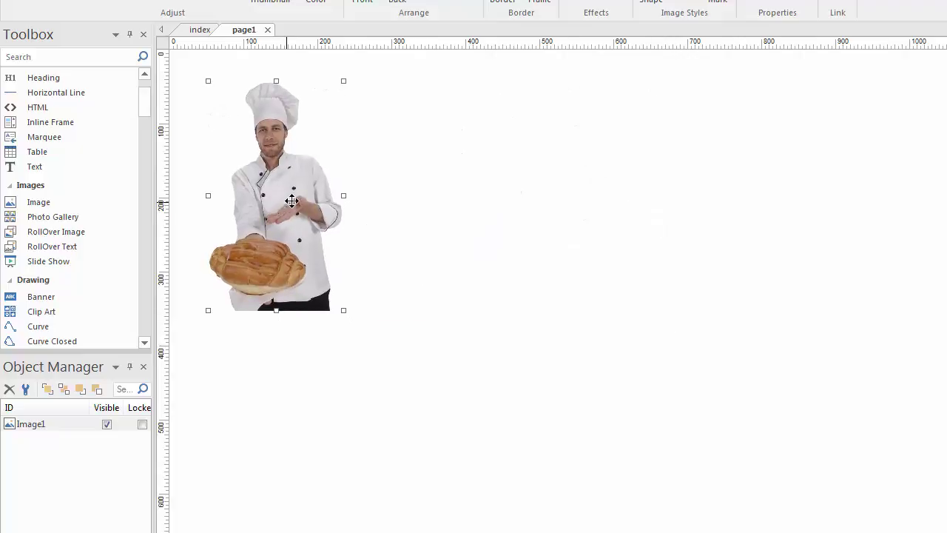
pyautogui.moveTo(284, 200)
pyautogui.mouseDown()
pyautogui.moveTo(324, 203)
pyautogui.moveTo(292, 182)
pyautogui.mouseUp()
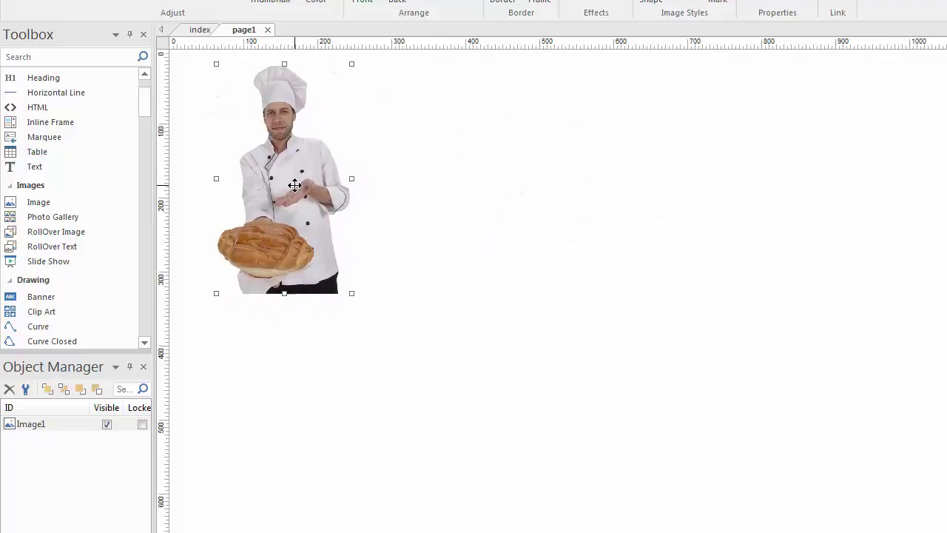
pyautogui.moveTo(351, 293); pyautogui.dragTo(302, 244)
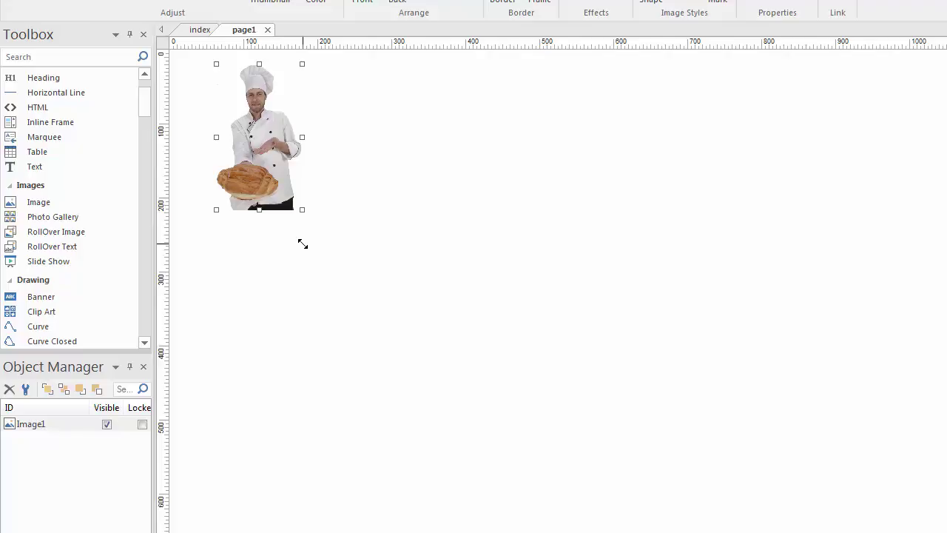
pyautogui.moveTo(303, 244); pyautogui.dragTo(255, 127)
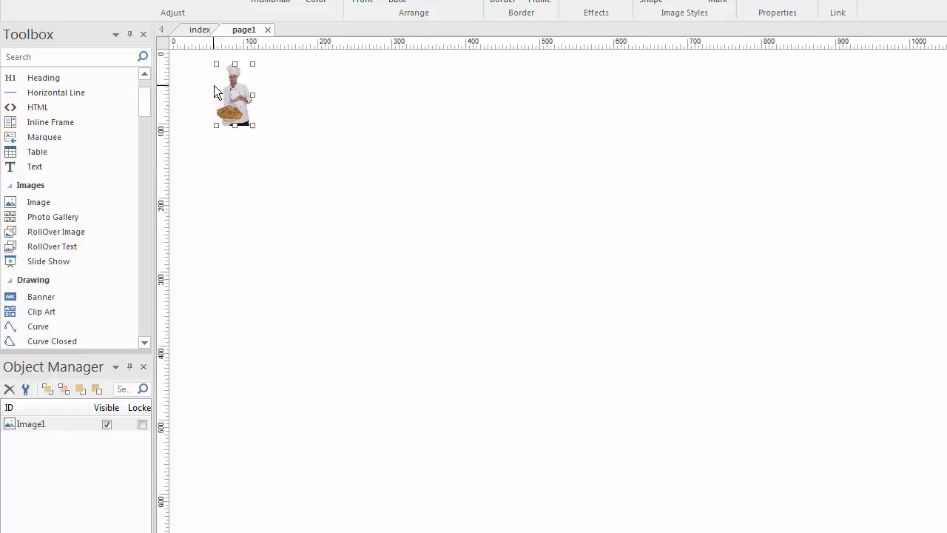
pyautogui.moveTo(222, 95); pyautogui.dragTo(200, 94)
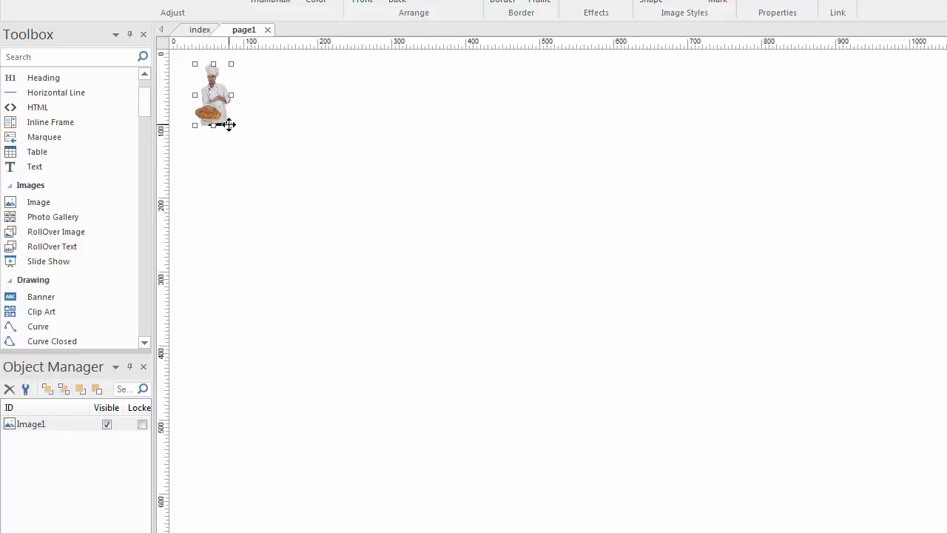
# - Enlarge the chef image proportionally to about 690 px wide and place it in the page's upper-left corner
pyautogui.moveTo(230, 125); pyautogui.dragTo(342, 295)
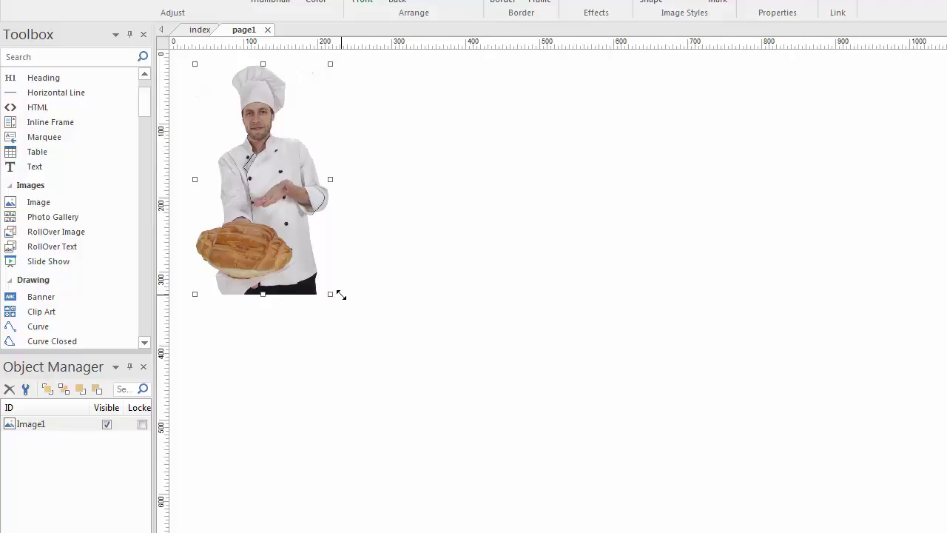
pyautogui.moveTo(341, 295); pyautogui.dragTo(697, 531)
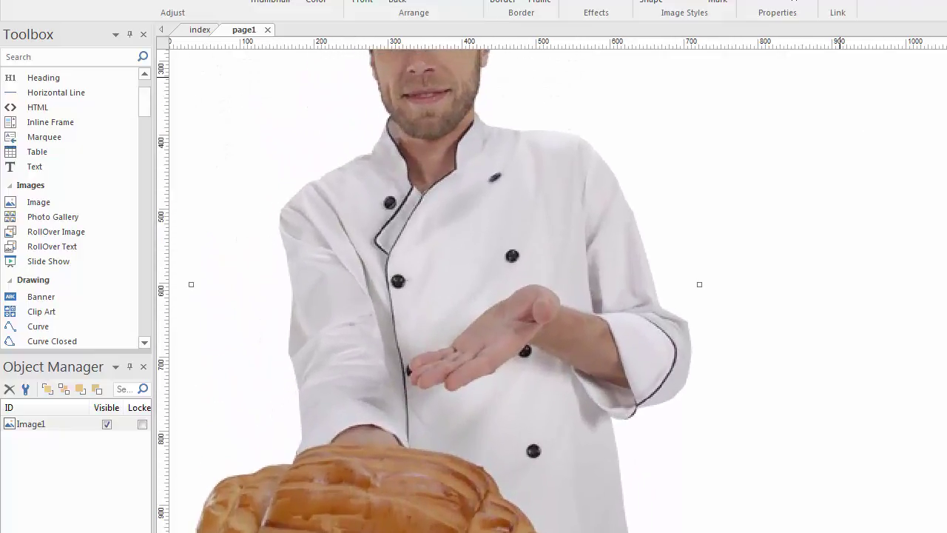
pyautogui.scroll(5, 639, 306)
pyautogui.moveTo(459, 292); pyautogui.dragTo(428, 281)
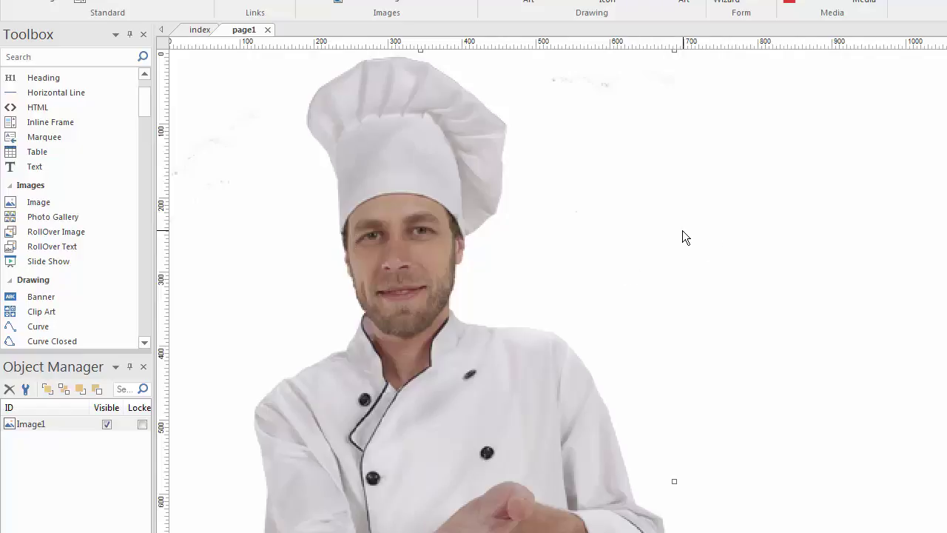
# - Preview the page with the enlarged chef image in the web browser, and close the preview
pyautogui.press('F5')
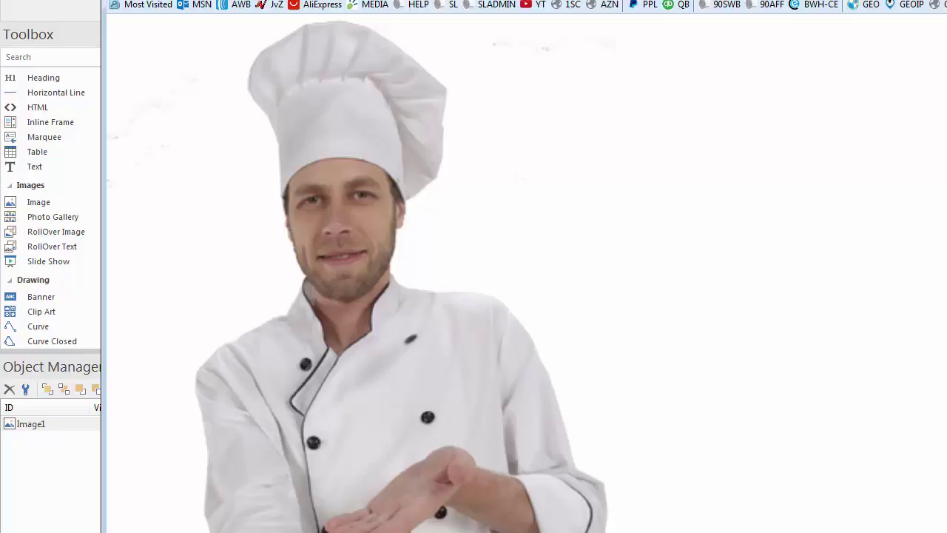
pyautogui.hotkey('alt', 'F4')
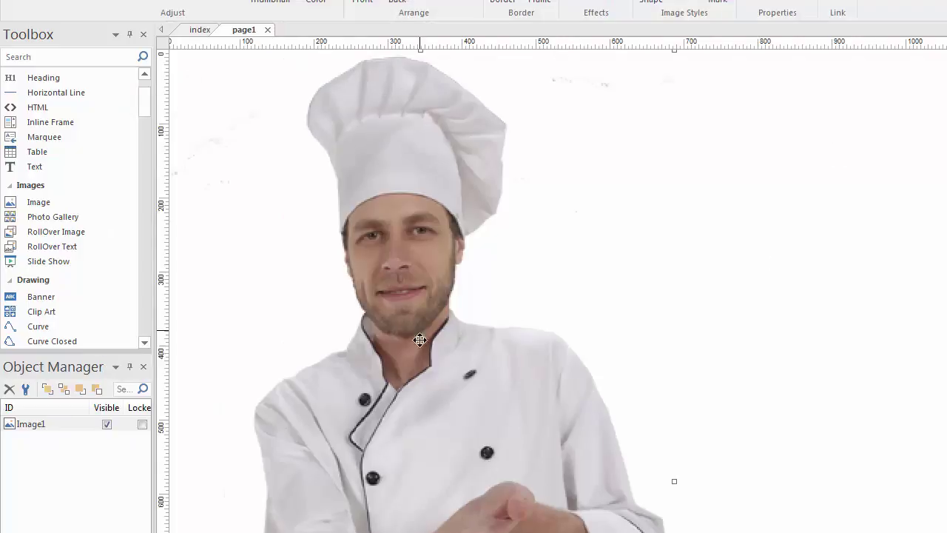
# - Shrink the chef image proportionally from its lower-right corner to about 525 px wide
pyautogui.moveTo(438, 391); pyautogui.dragTo(391, 186)
pyautogui.scroll(-3, 548, 263)
pyautogui.scroll(-9, 545, 255)
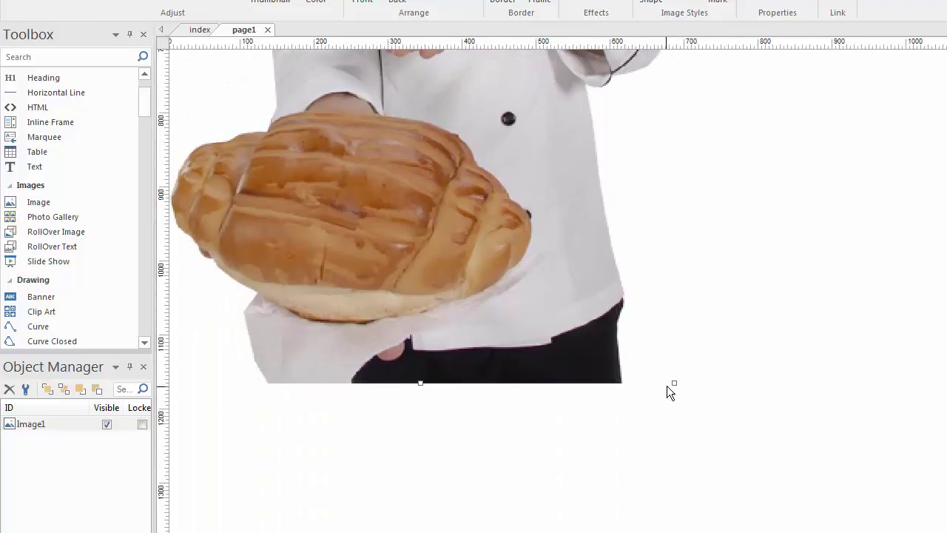
pyautogui.moveTo(674, 382); pyautogui.dragTo(556, 229)
pyautogui.scroll(4, 613, 299)
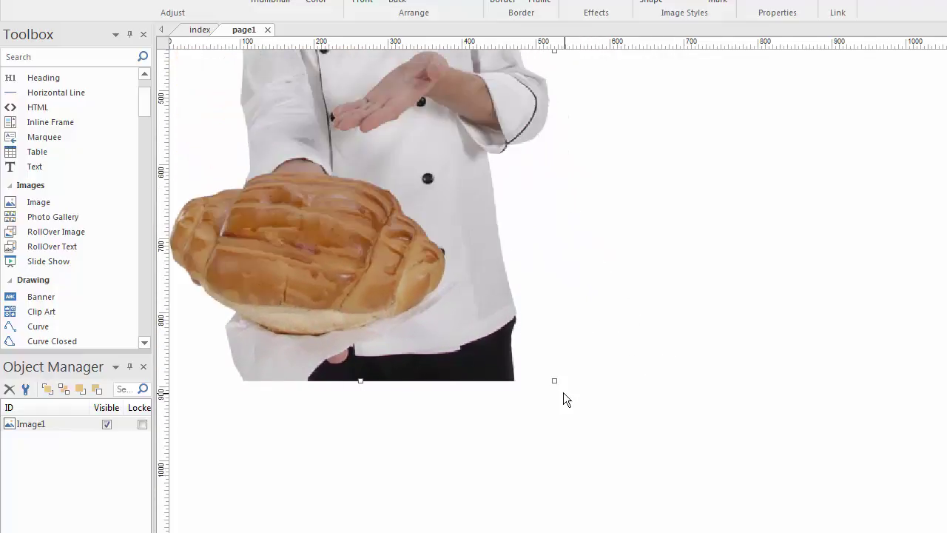
# - Shrink the chef image proportionally to about 400 px wide and shift it slightly right of the page's left edge
pyautogui.moveTo(554, 380); pyautogui.dragTo(475, 245)
pyautogui.scroll(7, 511, 235)
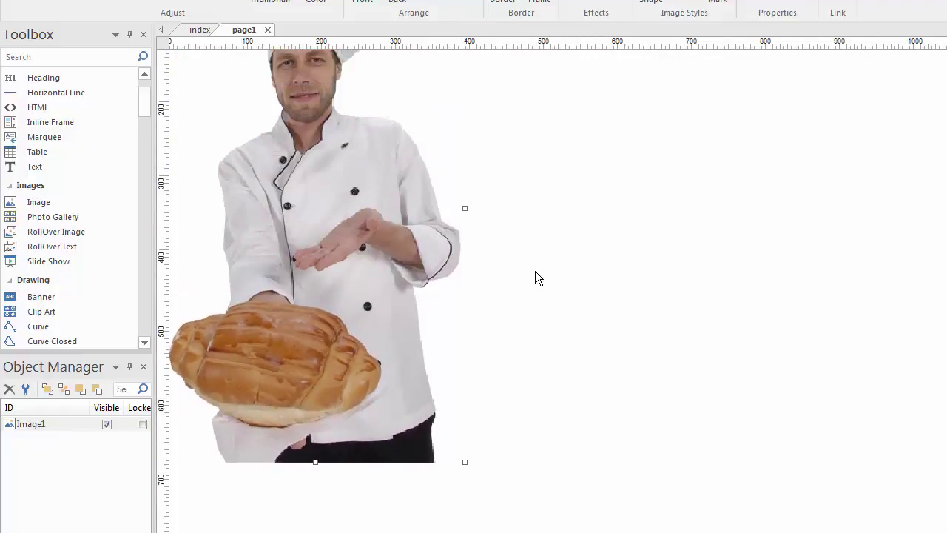
pyautogui.moveTo(345, 253); pyautogui.dragTo(369, 253)
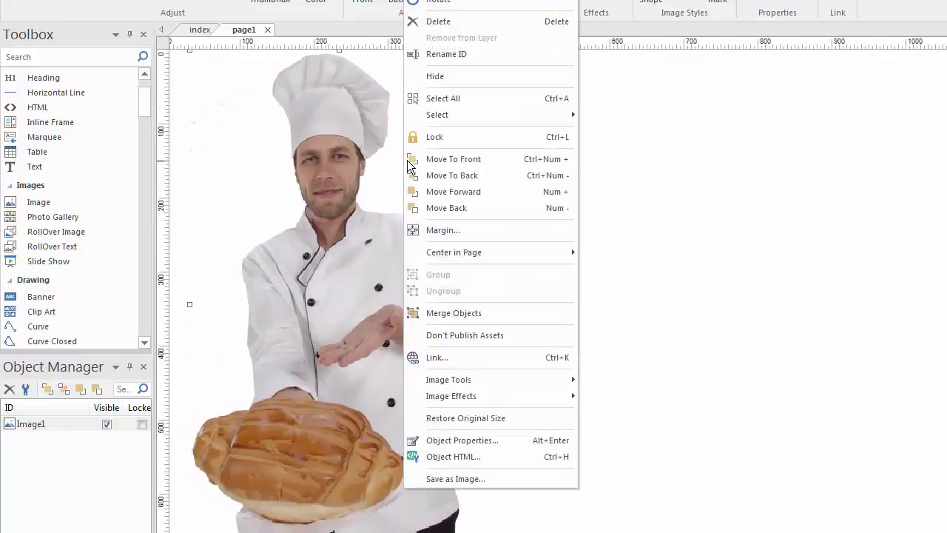
# - Restore the chef image to its original size and move it back to the page's left edge
pyautogui.rightClick(405, 162)
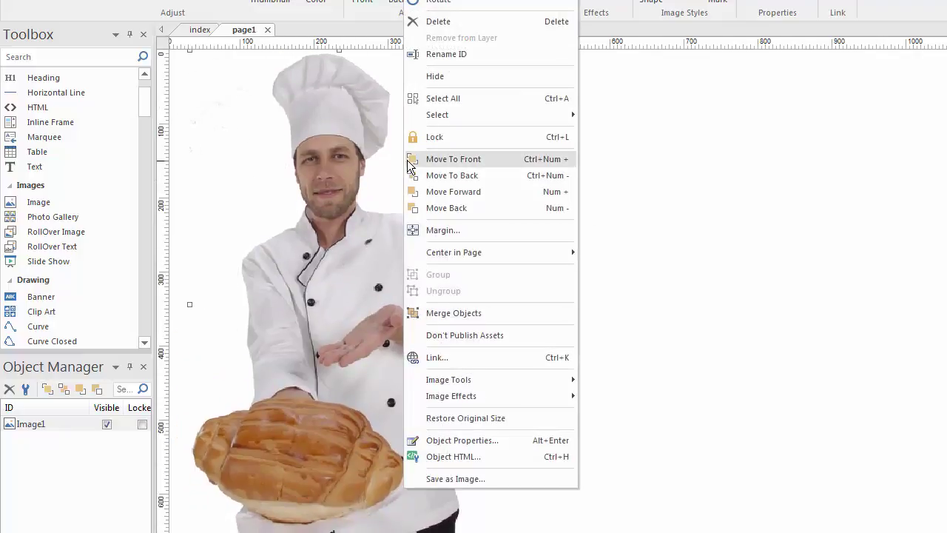
pyautogui.click(470, 419)
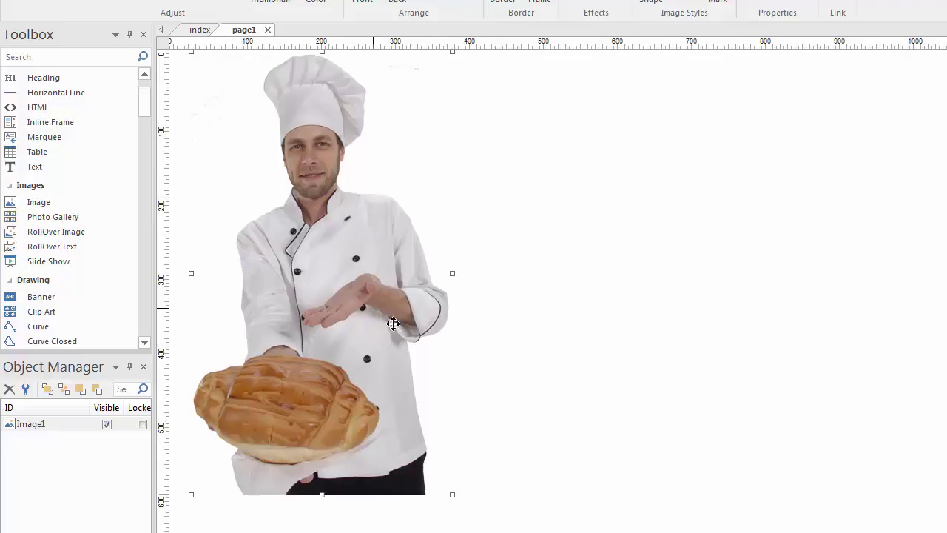
pyautogui.moveTo(379, 308); pyautogui.dragTo(355, 308)
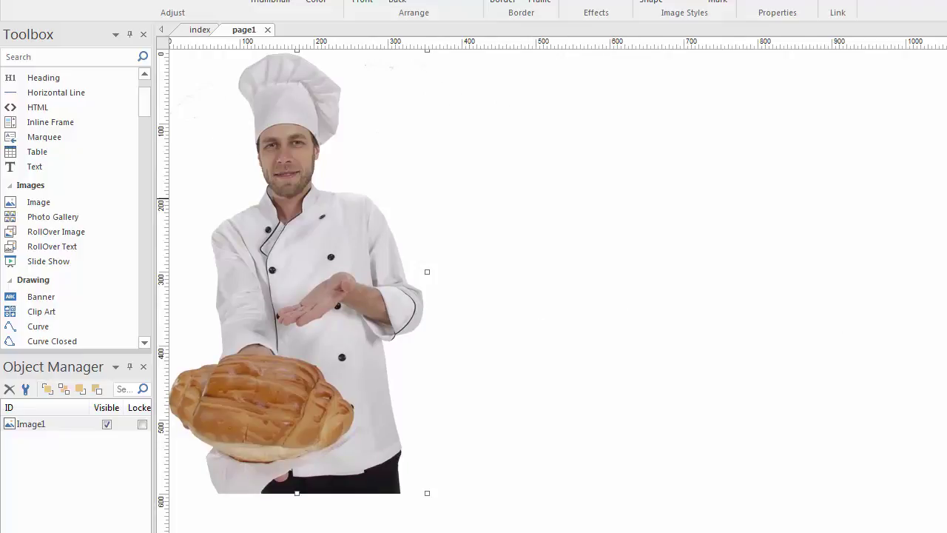
# - Shrink the chef image proportionally to 190 × 323 px and place it at position 298, 92
pyautogui.moveTo(946, 220); pyautogui.dragTo(676, 216)
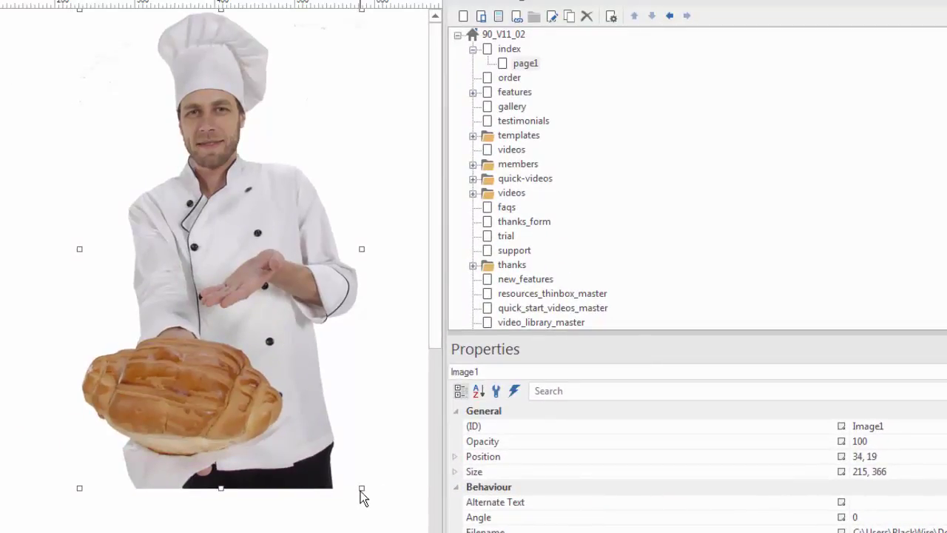
pyautogui.moveTo(362, 488); pyautogui.dragTo(306, 395)
pyautogui.moveTo(144, 145); pyautogui.dragTo(182, 212)
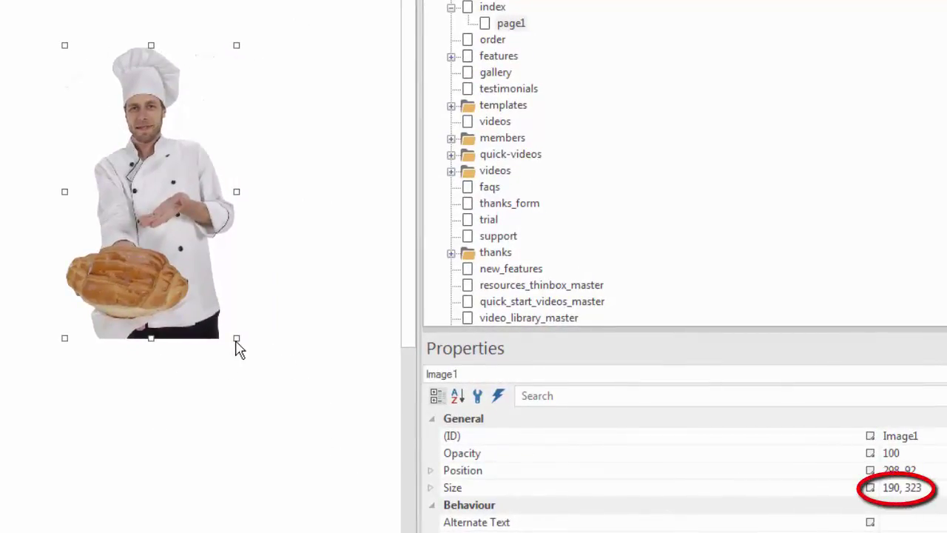
# - Enlarge the chef image to 223 × 377 px, reduce it proportionally to 166 × 283 px, and move it to position 387, 203
pyautogui.moveTo(237, 338); pyautogui.dragTo(301, 387)
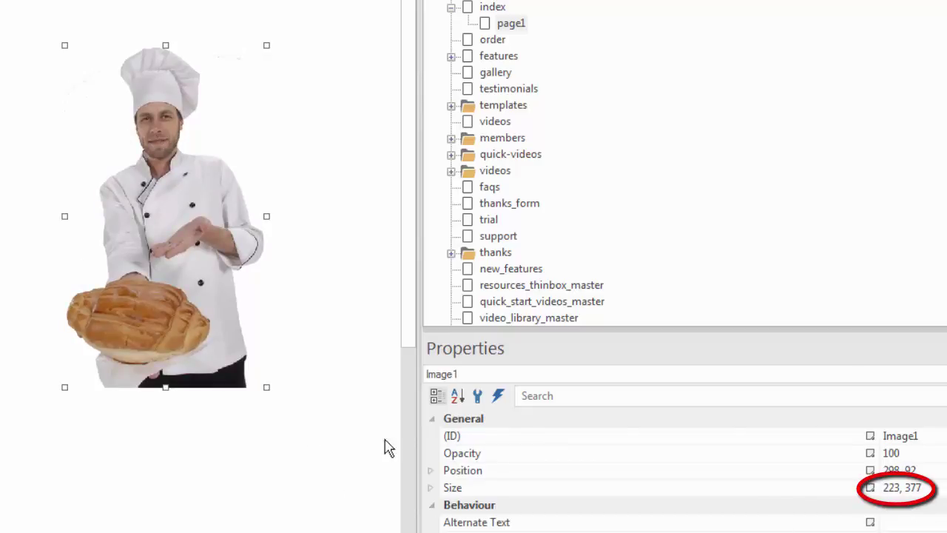
pyautogui.moveTo(265, 389); pyautogui.dragTo(214, 302)
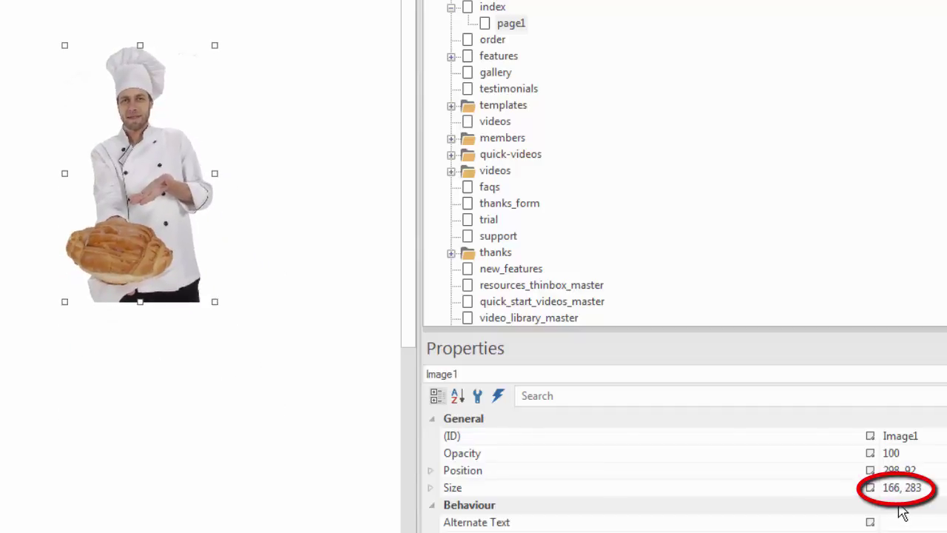
pyautogui.moveTo(190, 259); pyautogui.dragTo(262, 276)
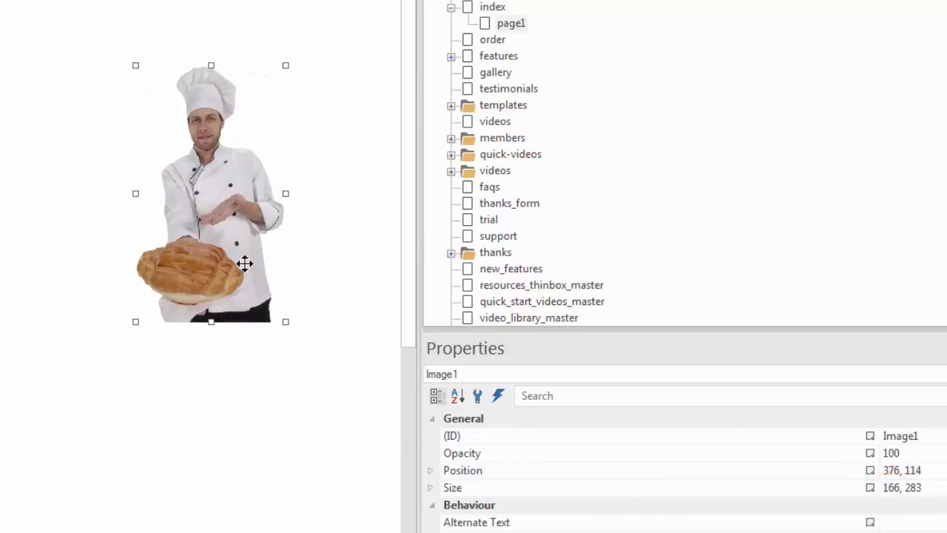
pyautogui.moveTo(243, 264); pyautogui.dragTo(255, 344)
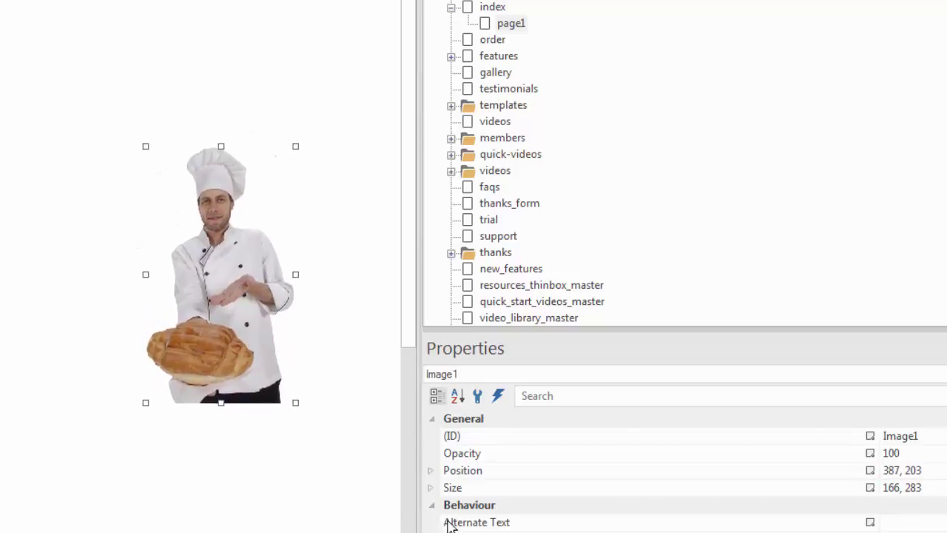
# - Set the chef image's size to 167, 283 and move it to about 315 px from the page's left edge and 60 px from the top
pyautogui.click(901, 488)
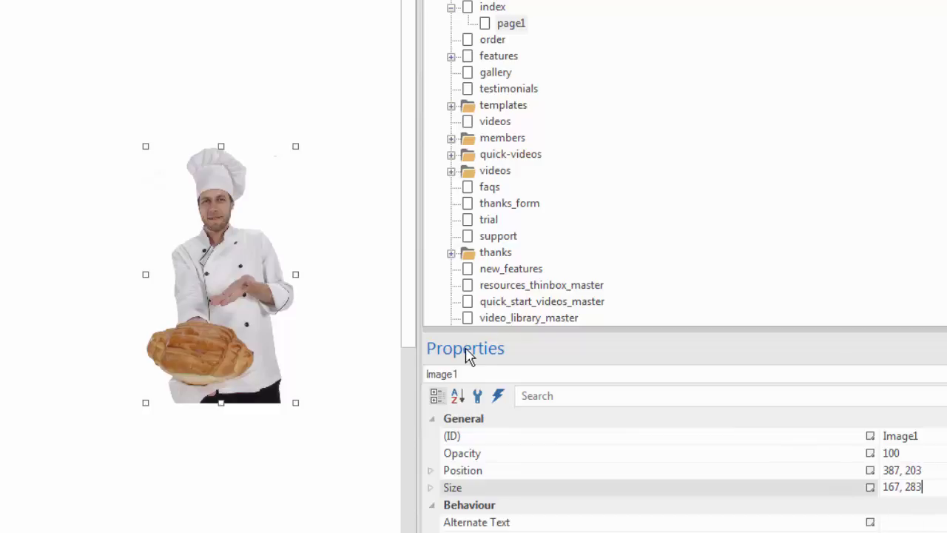
pyautogui.click(269, 326)
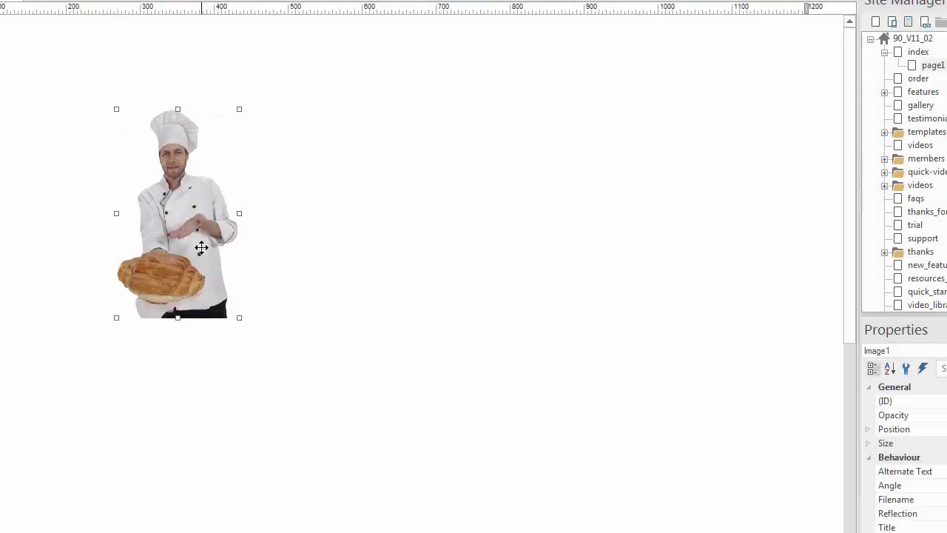
pyautogui.moveTo(212, 224); pyautogui.dragTo(178, 197)
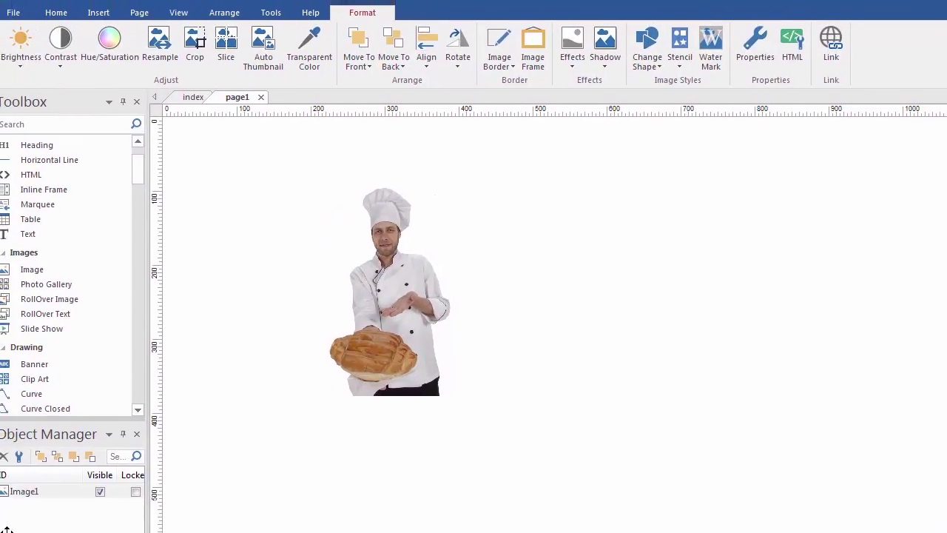
pyautogui.click(553, 381)
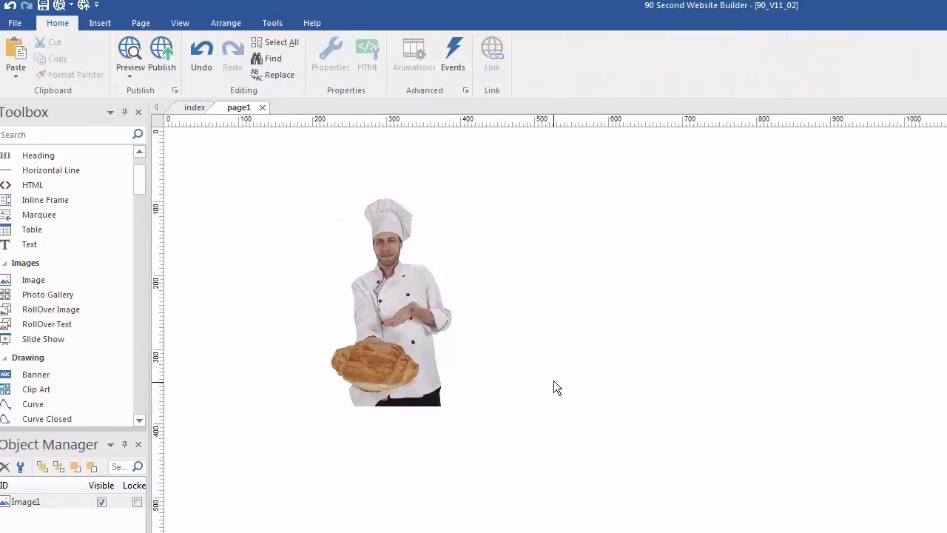
pyautogui.moveTo(369, 253); pyautogui.dragTo(436, 229)
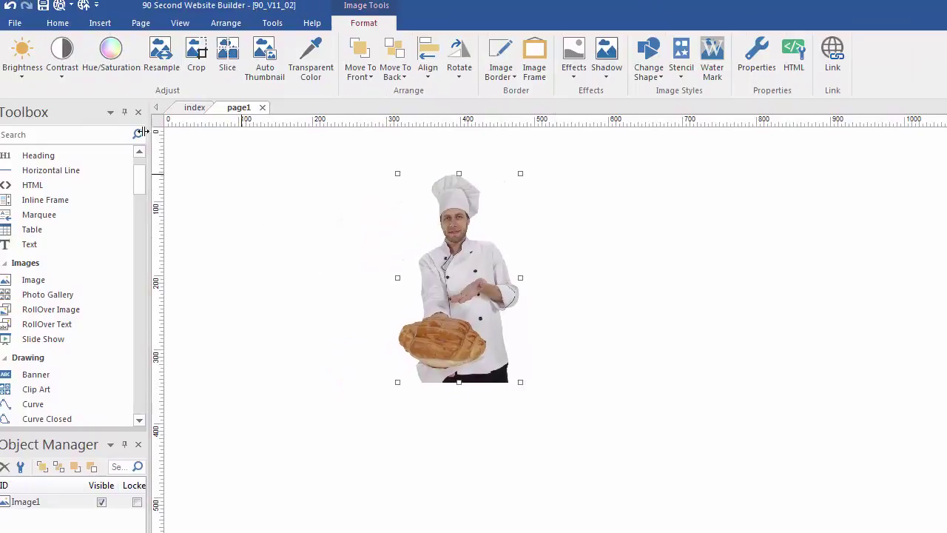
# - On the index page, move the Version 11 box image in the "Get the FULL, Unlimited Version Now..." section about 10 px right and slightly up
pyautogui.click(195, 108)
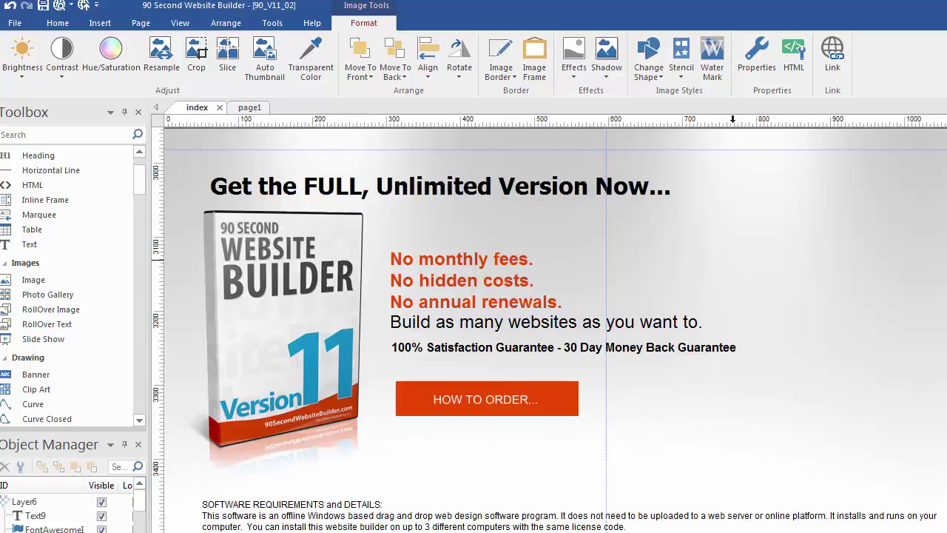
pyautogui.scroll(20, 732, 333)
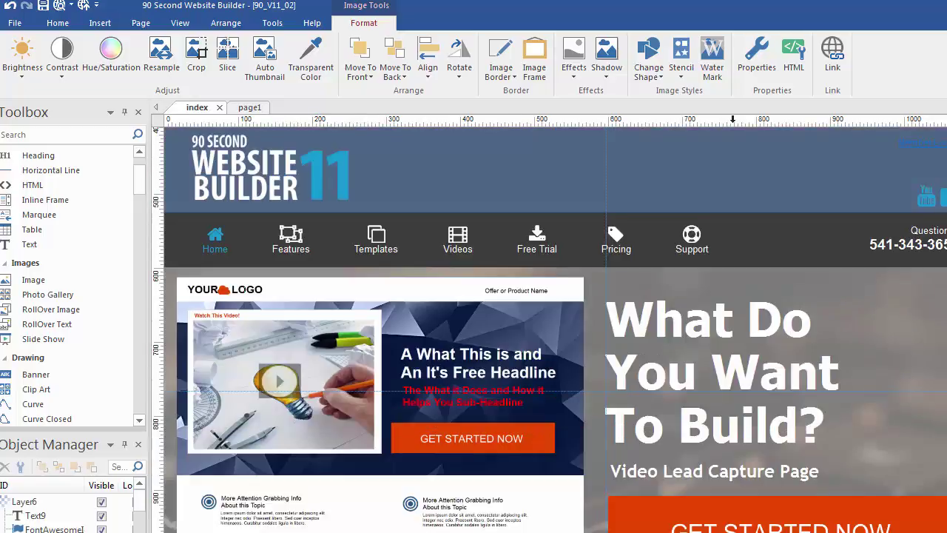
pyautogui.scroll(-20, 733, 333)
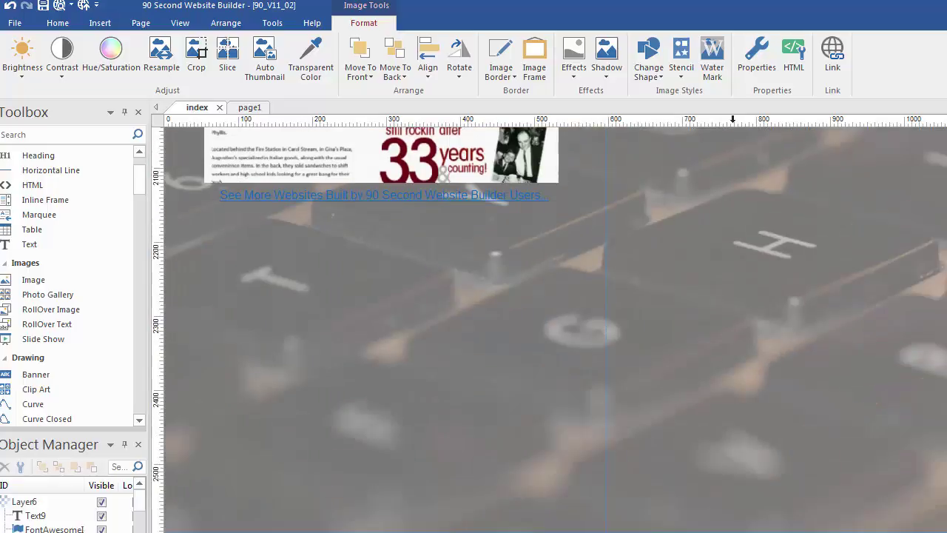
pyautogui.scroll(-7, 732, 333)
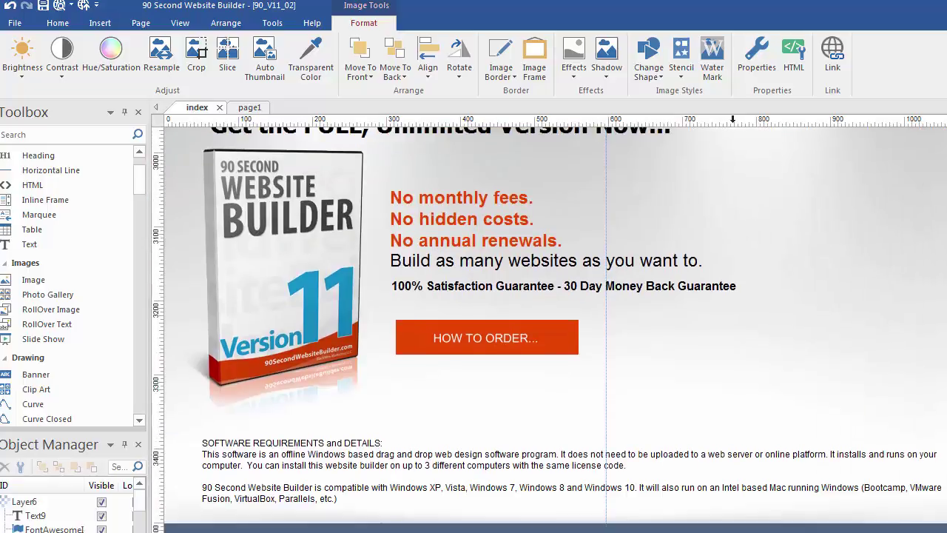
pyautogui.scroll(2, 732, 333)
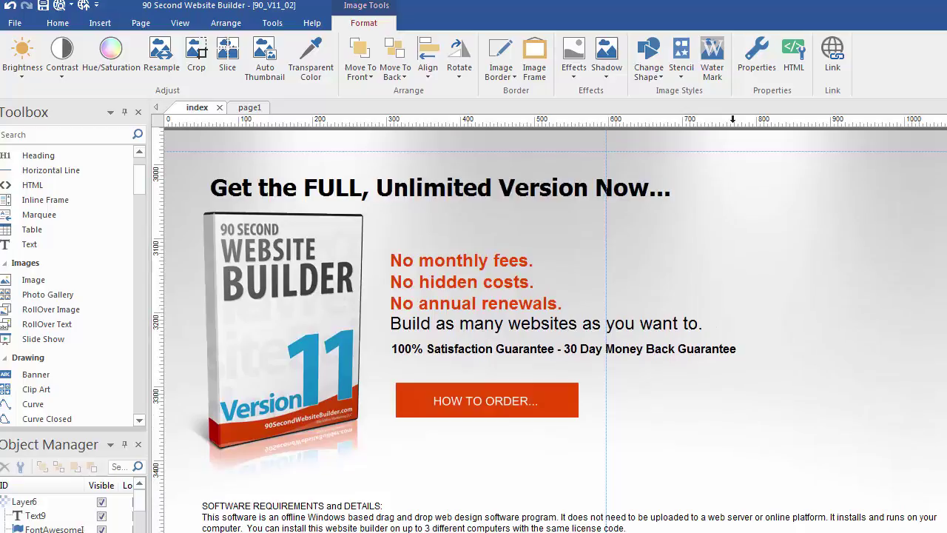
pyautogui.click(277, 294)
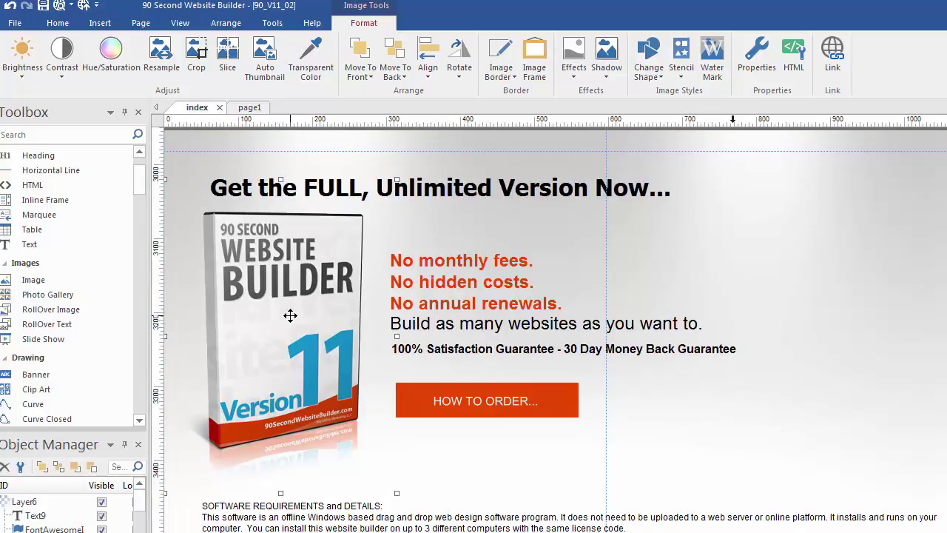
pyautogui.moveTo(296, 310); pyautogui.dragTo(258, 313)
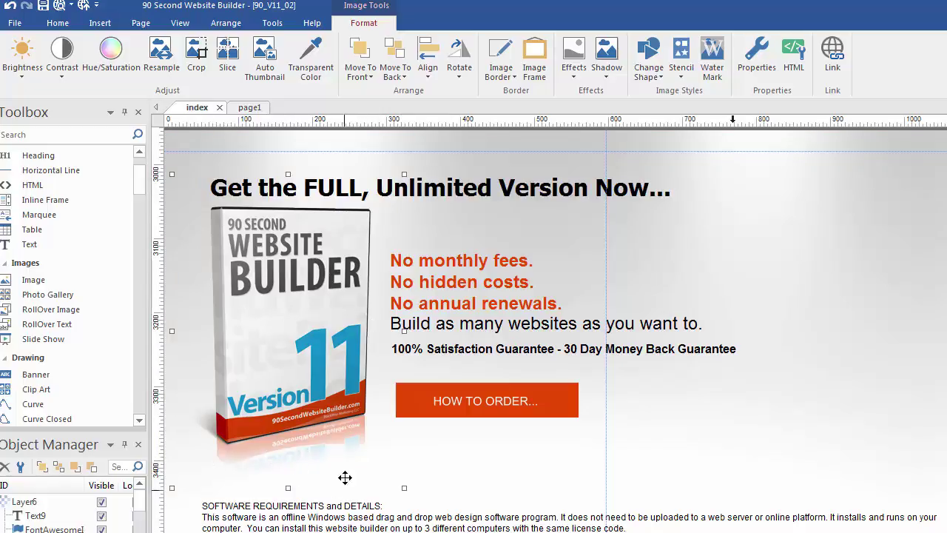
pyautogui.moveTo(298, 356); pyautogui.dragTo(297, 354)
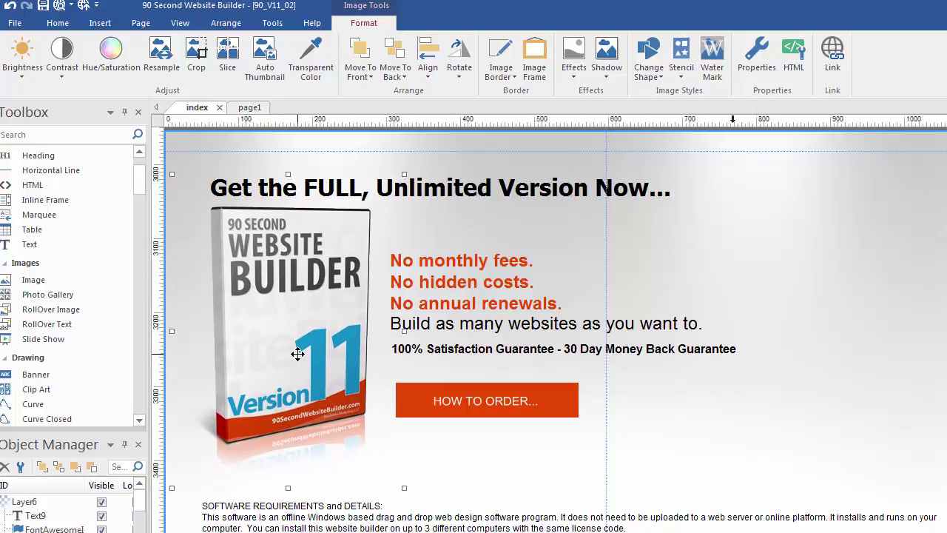
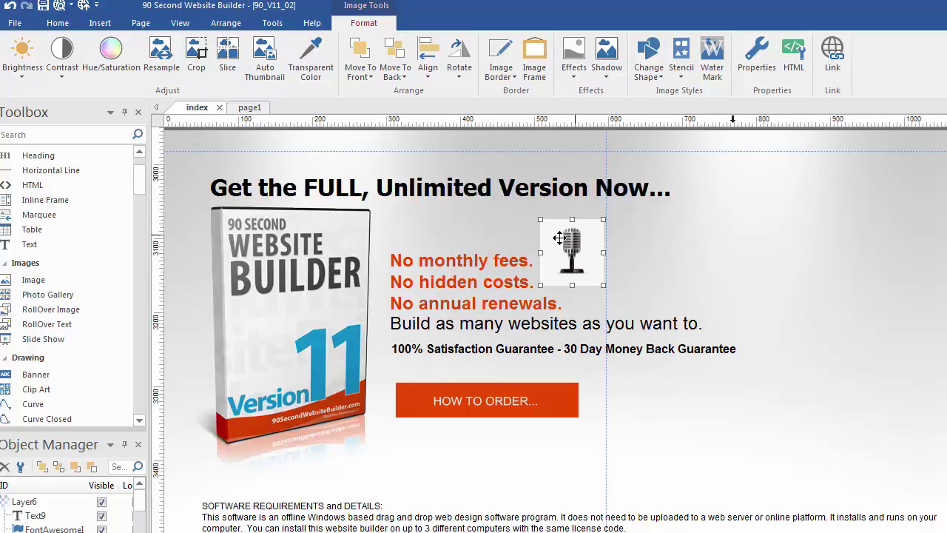
# - Move the microphone image from beside the red text lines out past the index page's right side
pyautogui.moveTo(571, 251)
pyautogui.mouseDown()
pyautogui.moveTo(621, 251)
pyautogui.moveTo(579, 262)
pyautogui.mouseUp()
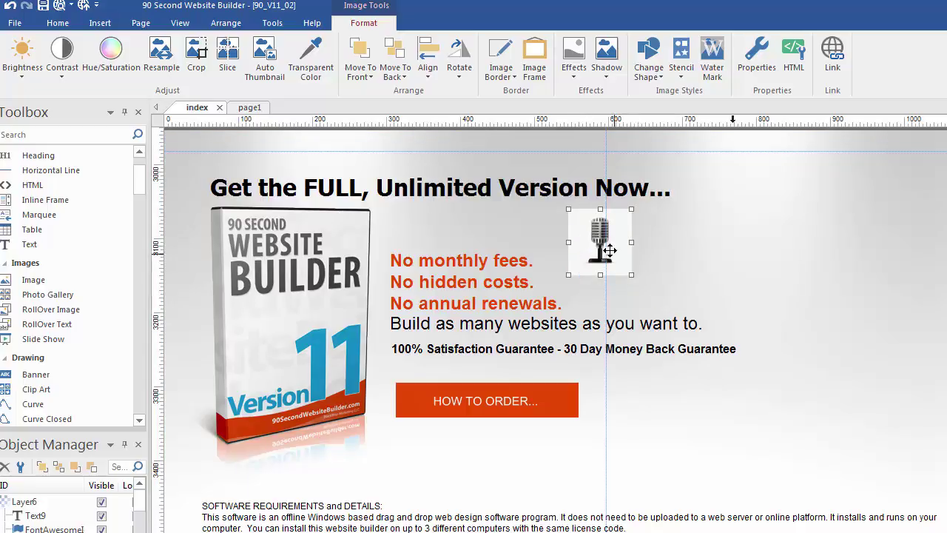
pyautogui.moveTo(596, 237); pyautogui.dragTo(946, 237)
# - Bring the orange image over the product box on the index page, and cut it
pyautogui.moveTo(945, 352); pyautogui.dragTo(403, 339)
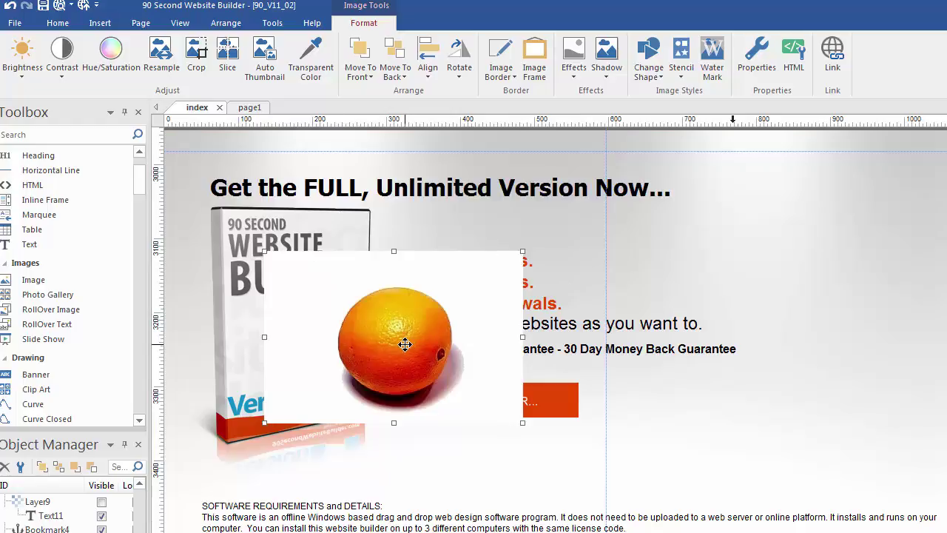
pyautogui.click(454, 342)
pyautogui.press('Delete')
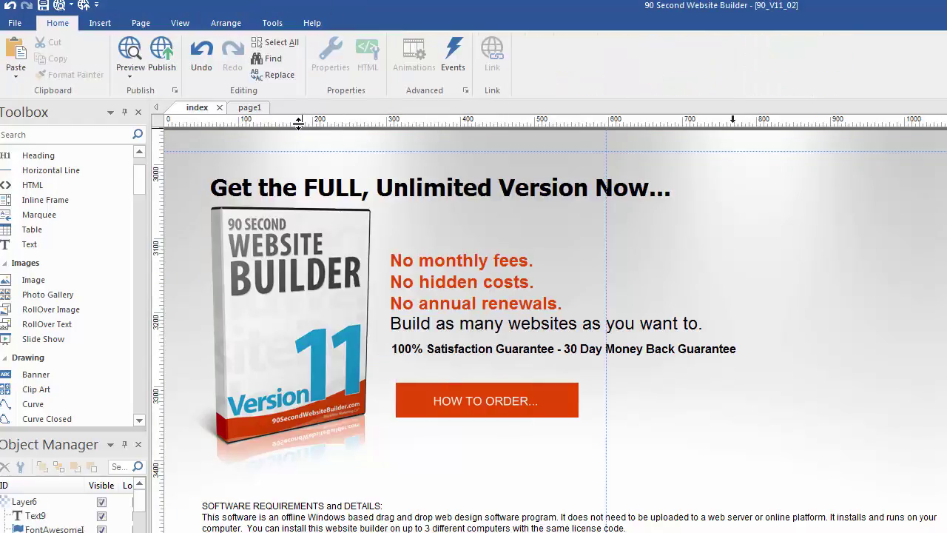
# - On page1, move the chef image far off to the right and paste the orange image about 165 px from the page's left edge
pyautogui.click(249, 108)
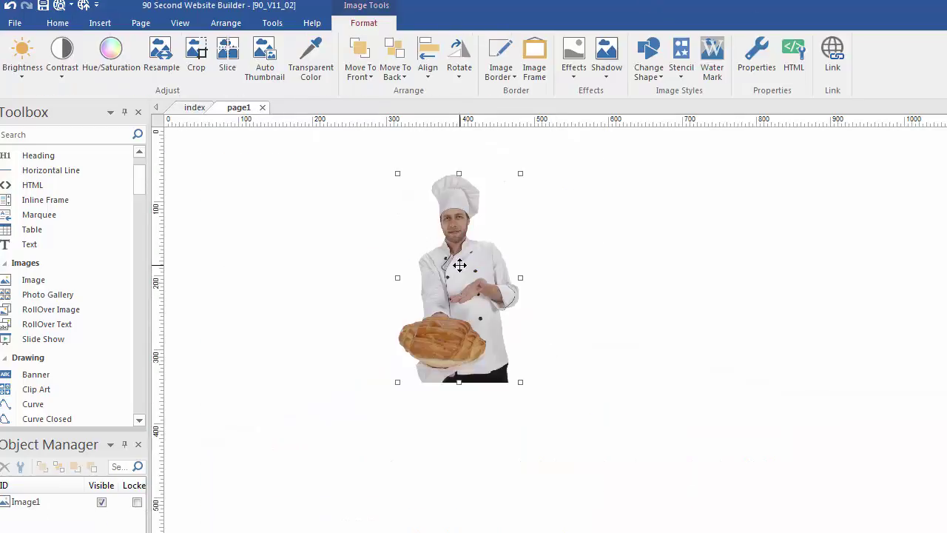
pyautogui.moveTo(459, 265); pyautogui.dragTo(946, 307)
pyautogui.click(427, 259)
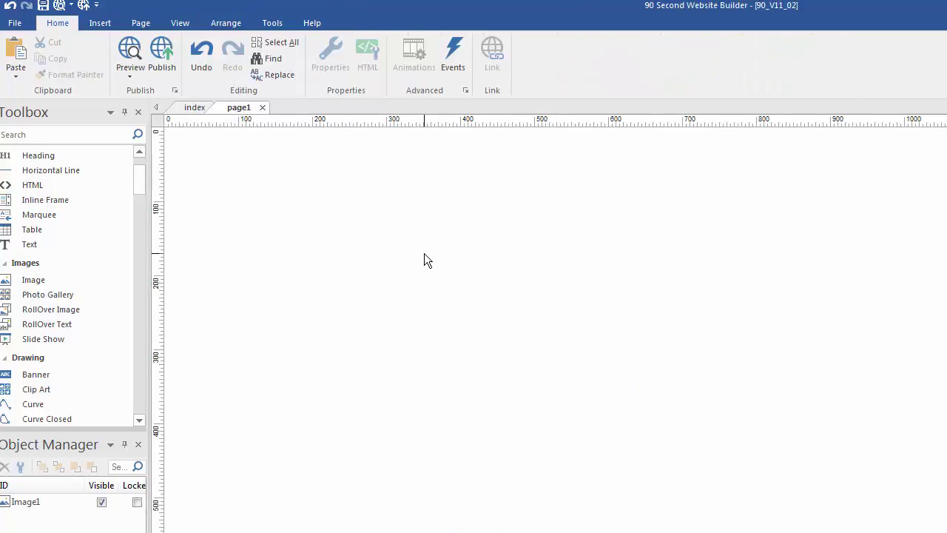
pyautogui.hotkey('ctrl', 'v')
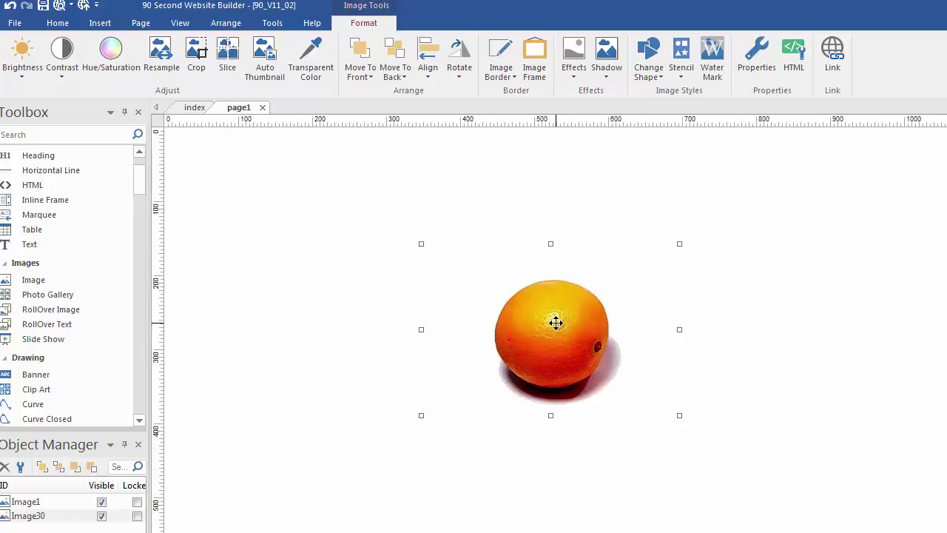
pyautogui.moveTo(554, 321); pyautogui.dragTo(421, 281)
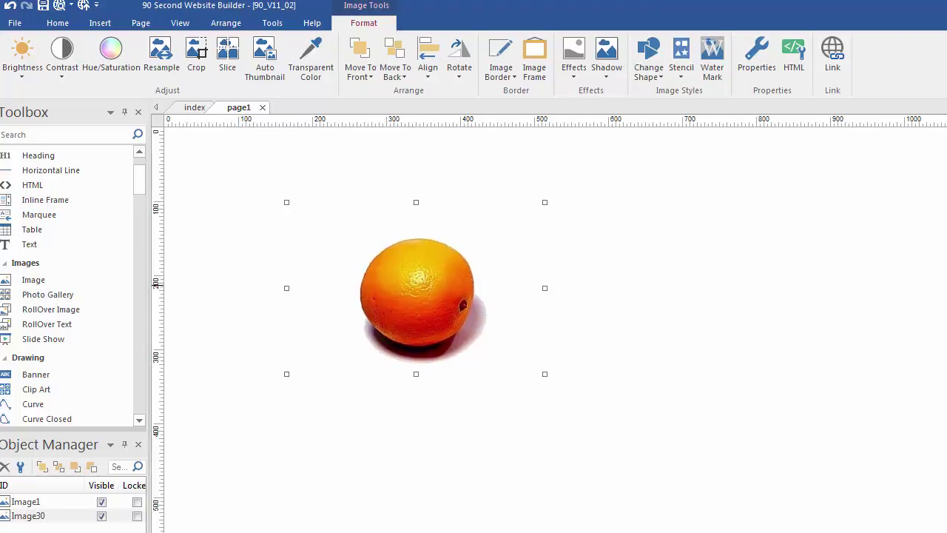
# - Bring the chef image back onto the visible page and place the orange image so that it overlaps the chef
pyautogui.click(25, 502)
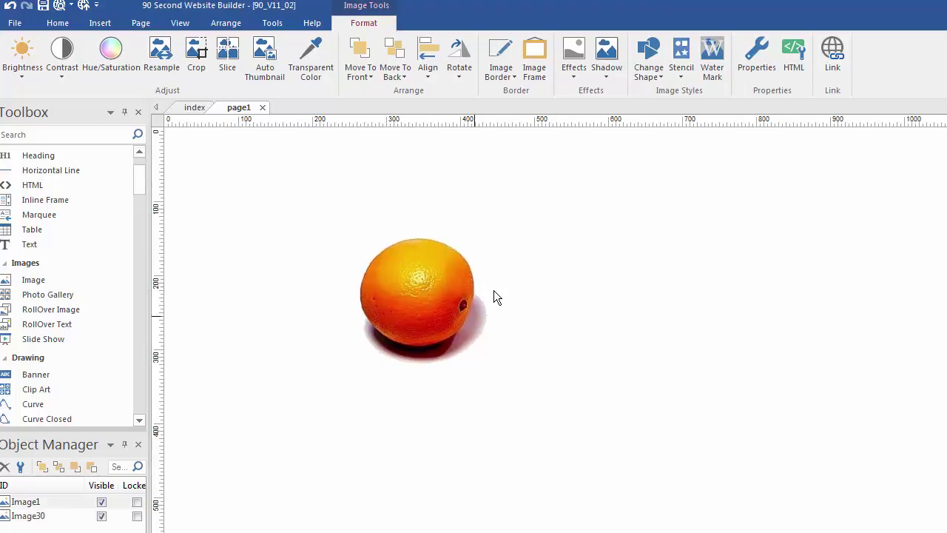
pyautogui.moveTo(447, 281); pyautogui.dragTo(344, 260)
pyautogui.moveTo(801, 268); pyautogui.dragTo(416, 240)
pyautogui.moveTo(290, 267); pyautogui.dragTo(311, 266)
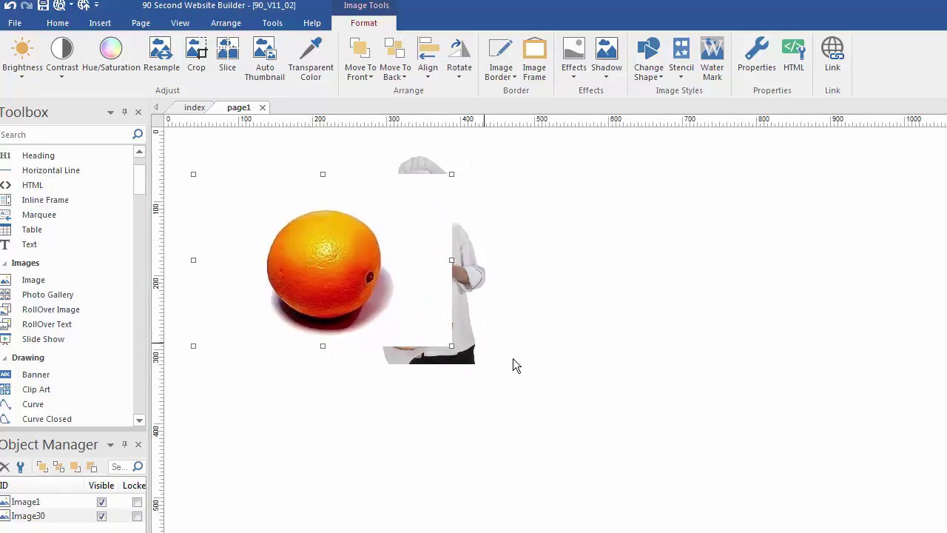
# - Move the chef image far off to the right again, and move the orange image down to about 370 px from the page's top
pyautogui.click(423, 169)
pyautogui.moveTo(511, 370); pyautogui.dragTo(946, 381)
pyautogui.moveTo(296, 284); pyautogui.dragTo(408, 486)
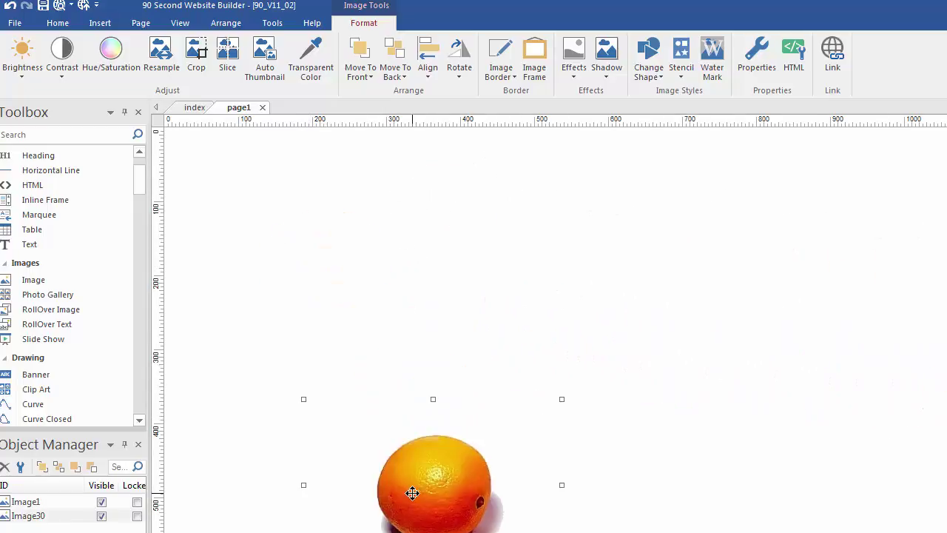
# - Set page1's background to a solid light grey in the page properties
pyautogui.rightClick(372, 216)
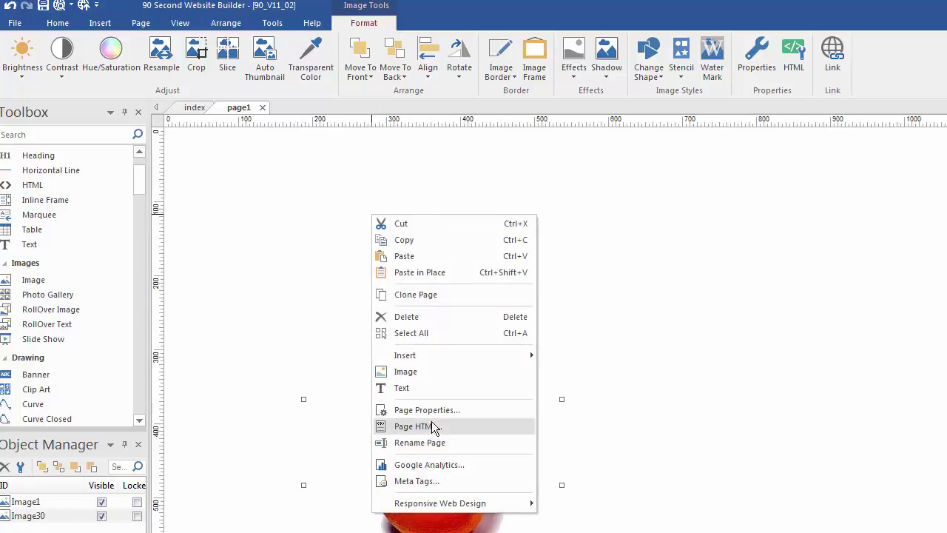
pyautogui.click(434, 407)
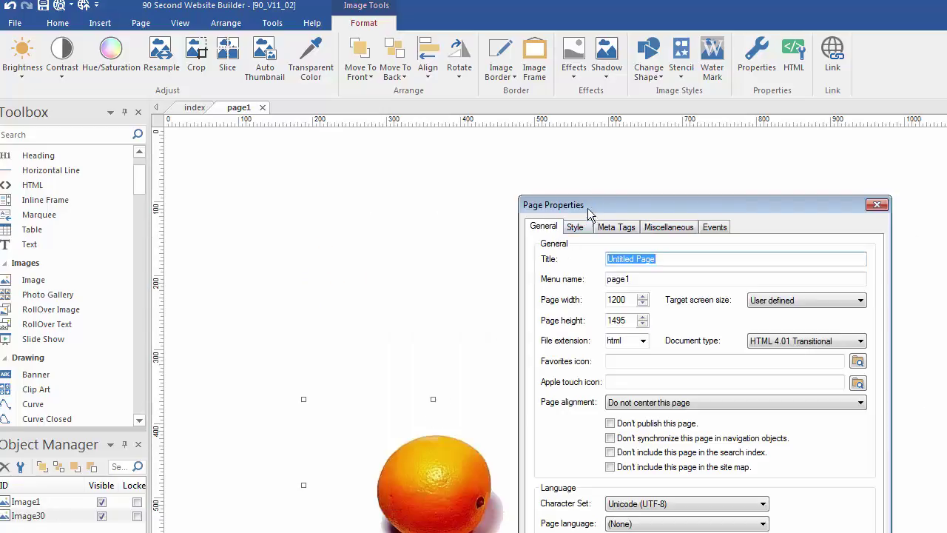
pyautogui.click(540, 169)
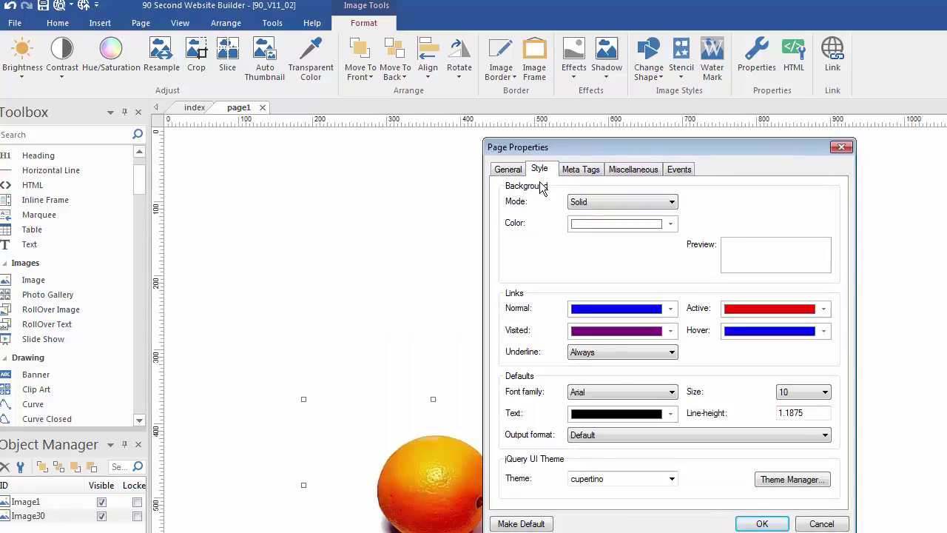
pyautogui.click(666, 225)
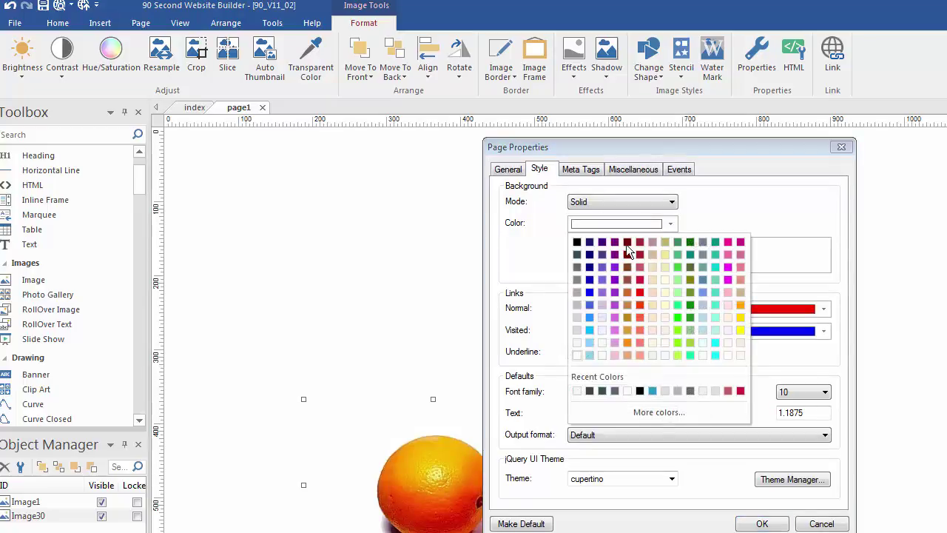
pyautogui.click(576, 329)
pyautogui.click(762, 523)
# - Move the orange image up near the page's top edge and add a layer about 780 px wide beneath it
pyautogui.moveTo(450, 441); pyautogui.dragTo(393, 254)
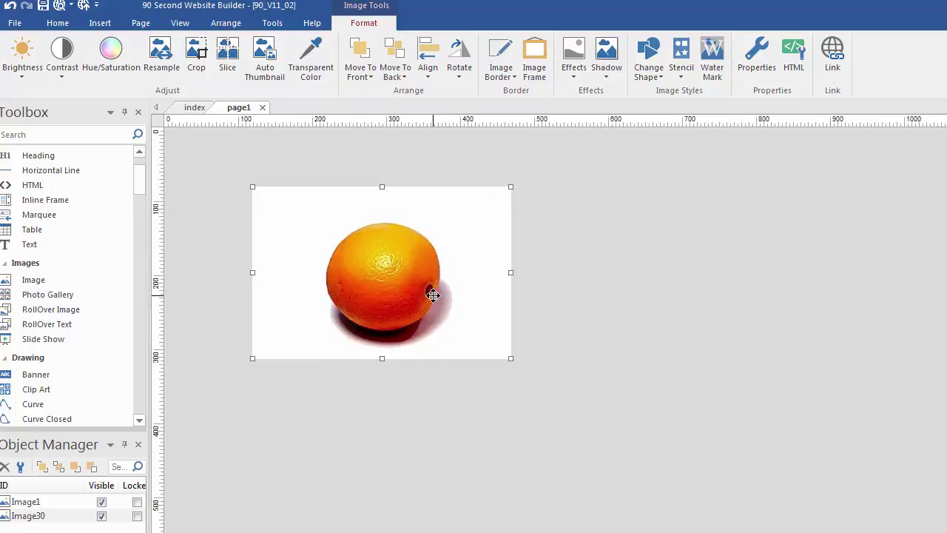
pyautogui.moveTo(432, 296); pyautogui.dragTo(408, 179)
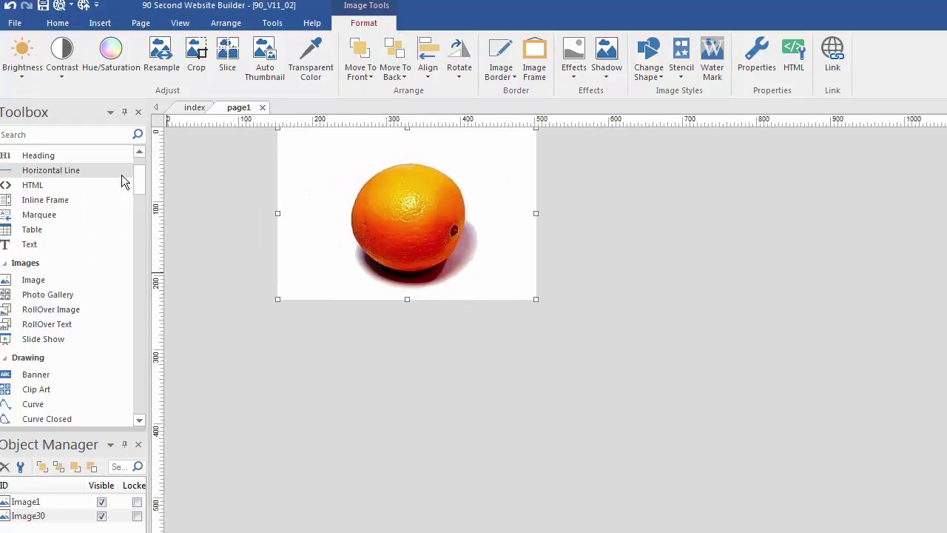
pyautogui.moveTo(140, 185); pyautogui.dragTo(139, 286)
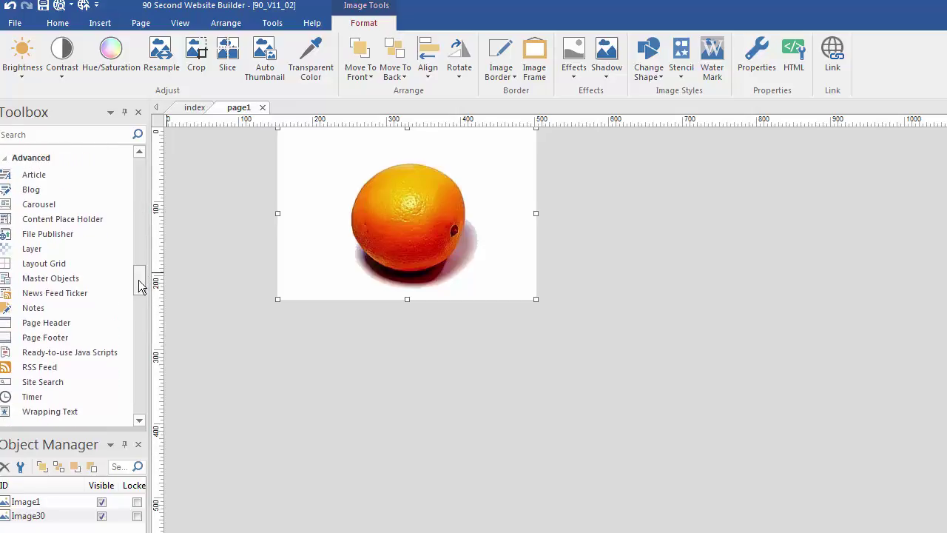
pyautogui.click(32, 248)
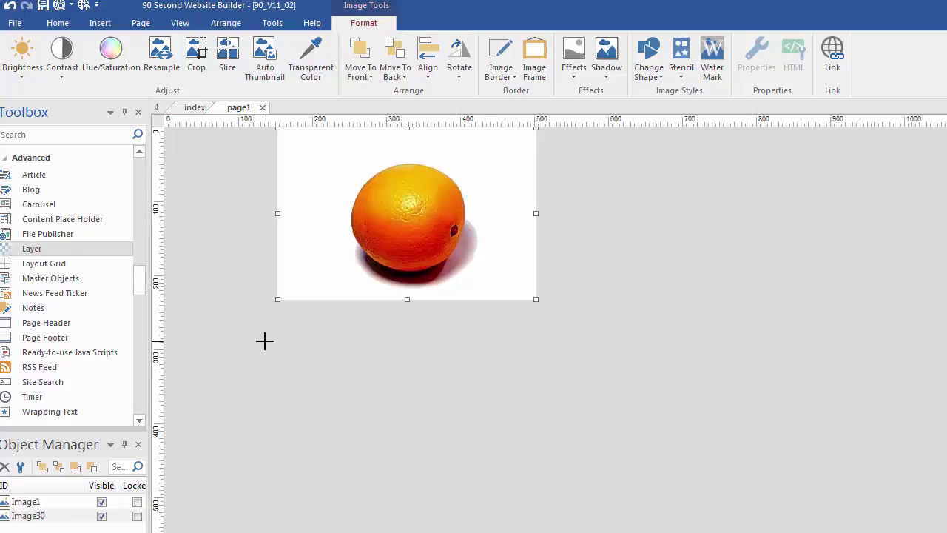
pyautogui.click(265, 340)
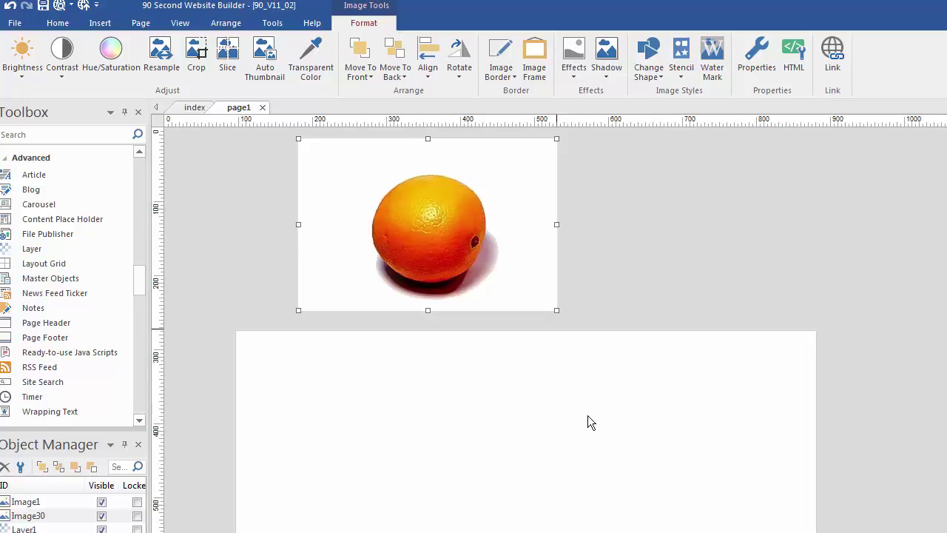
# - Set the layer's solid background colour to #FFFFFF by sampling the white area around the orange with the colour picker
pyautogui.doubleClick(538, 402)
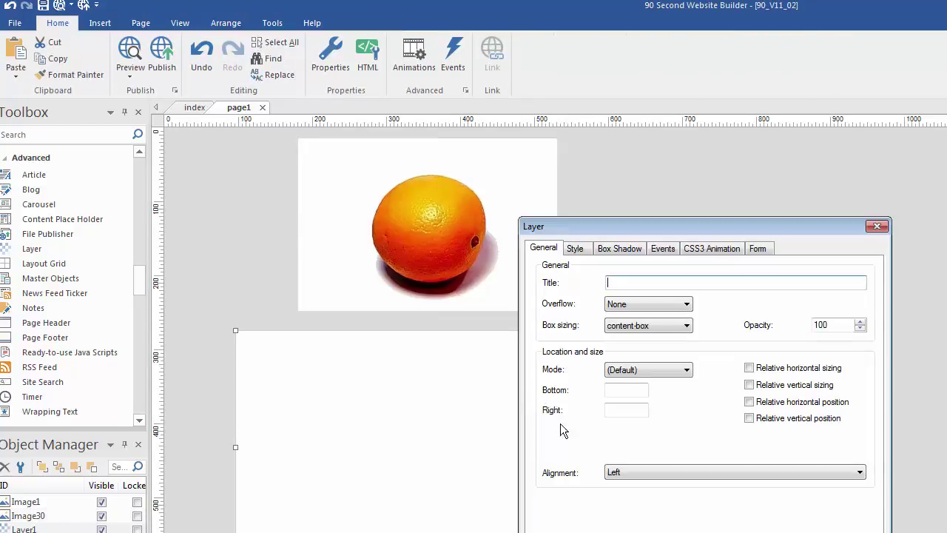
pyautogui.moveTo(730, 232); pyautogui.dragTo(740, 217)
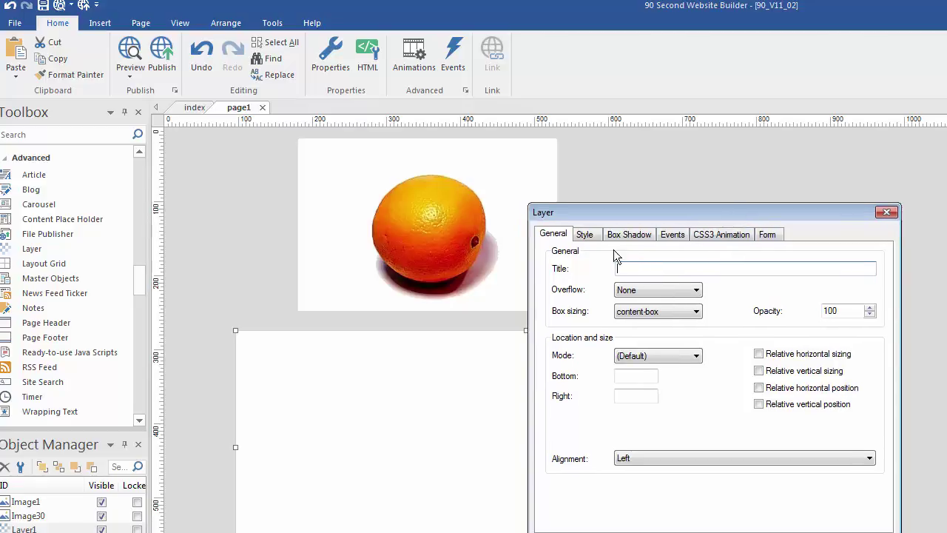
pyautogui.click(585, 234)
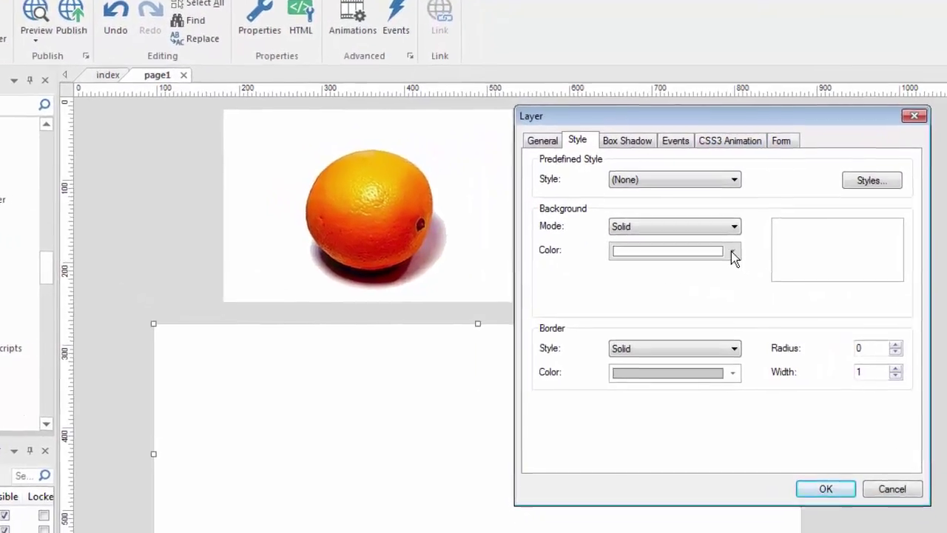
pyautogui.click(724, 335)
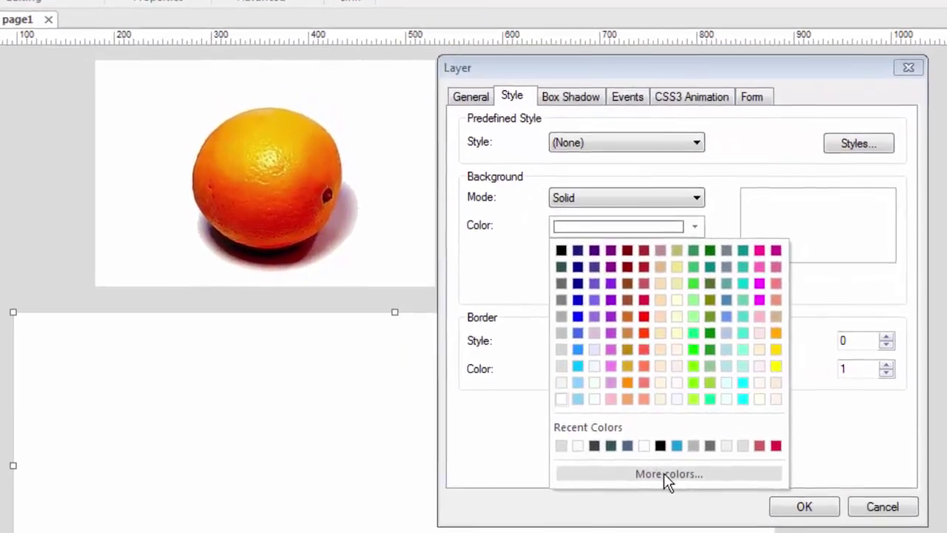
pyautogui.click(654, 477)
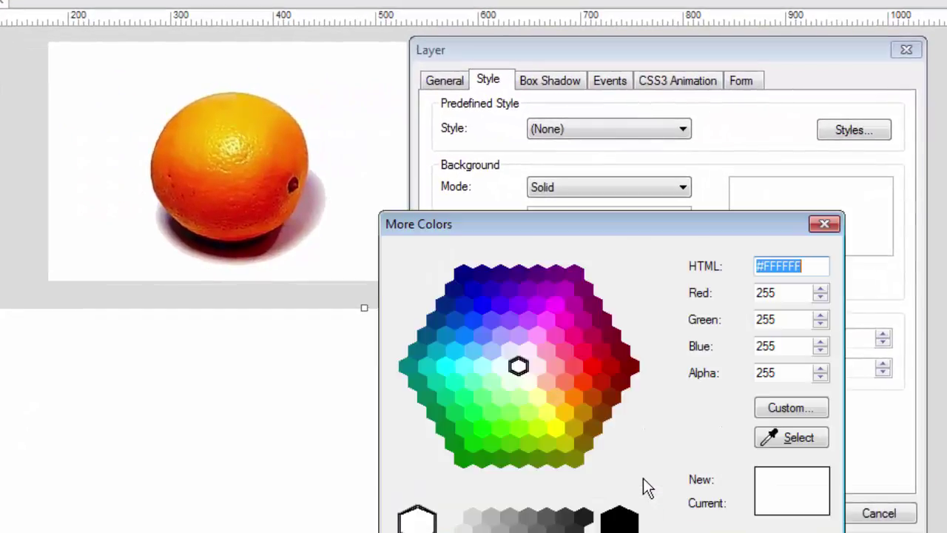
pyautogui.click(791, 437)
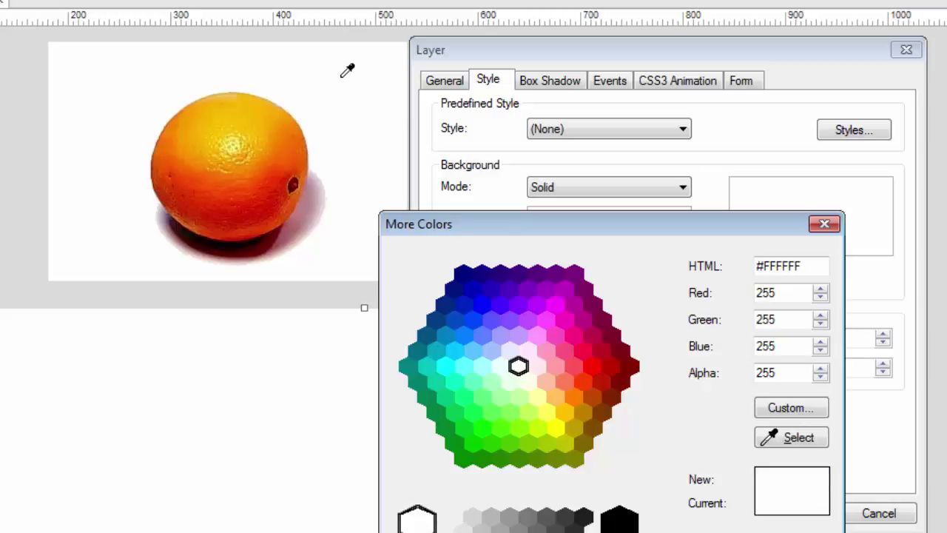
pyautogui.click(344, 75)
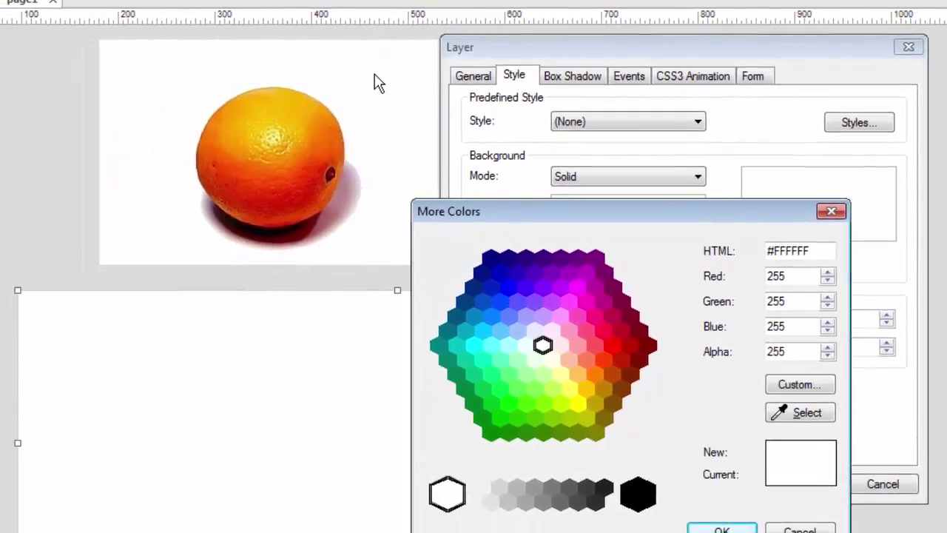
pyautogui.click(719, 529)
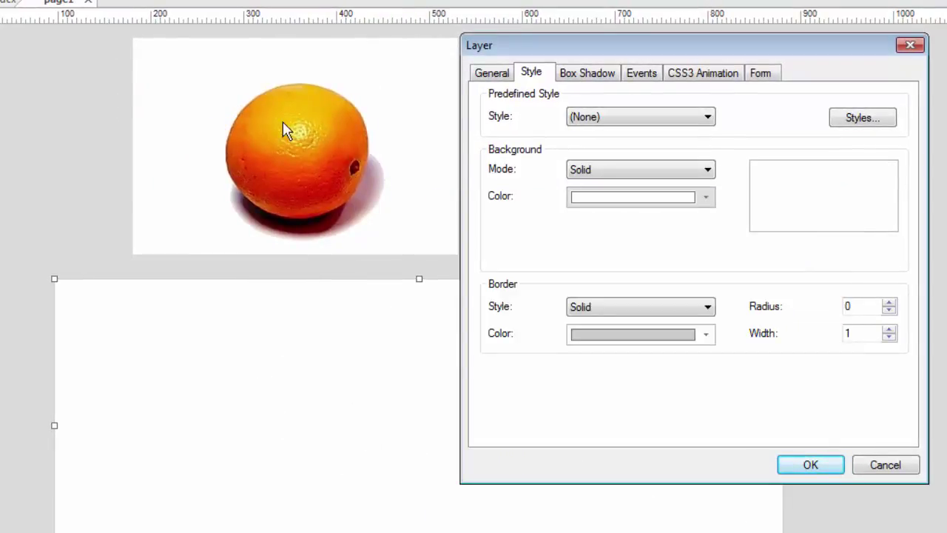
pyautogui.click(819, 466)
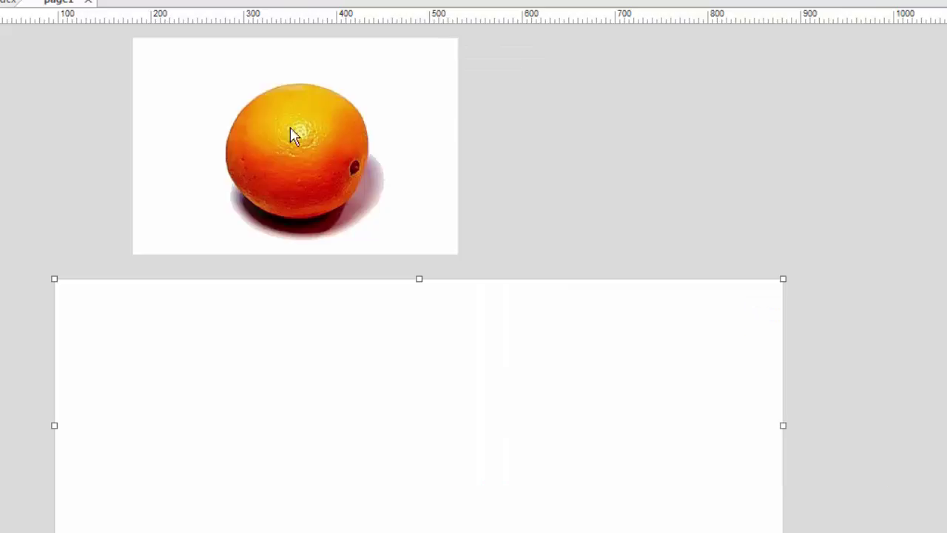
# - Place the orange image on the layer, with the layer in the page's top-left corner and widened to about 965 px
pyautogui.moveTo(292, 135); pyautogui.dragTo(258, 401)
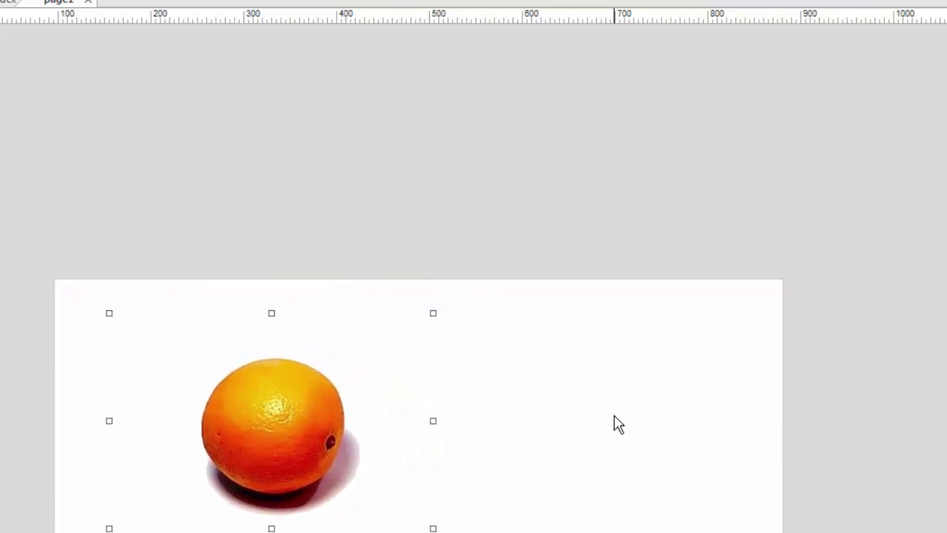
pyautogui.moveTo(614, 423); pyautogui.dragTo(463, 155)
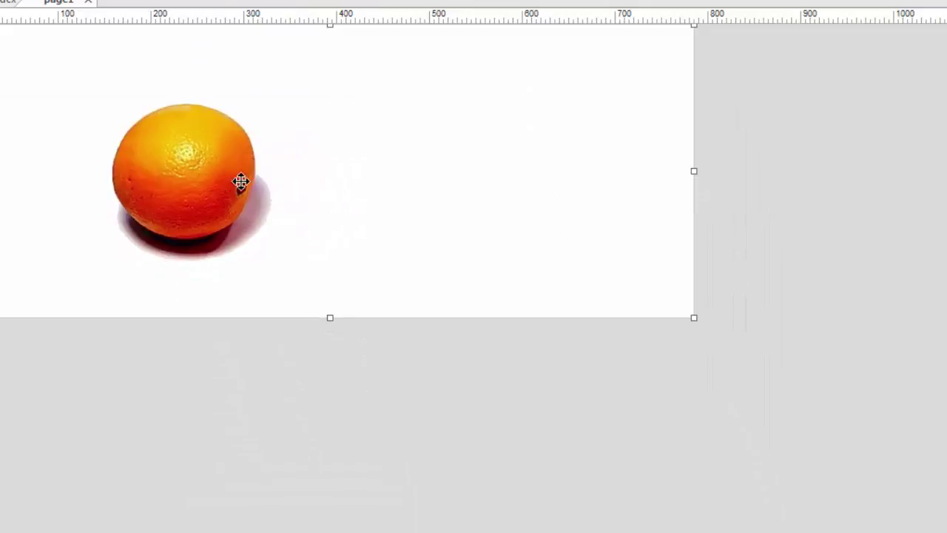
pyautogui.moveTo(239, 182)
pyautogui.mouseDown()
pyautogui.moveTo(239, 167)
pyautogui.moveTo(221, 179)
pyautogui.mouseUp()
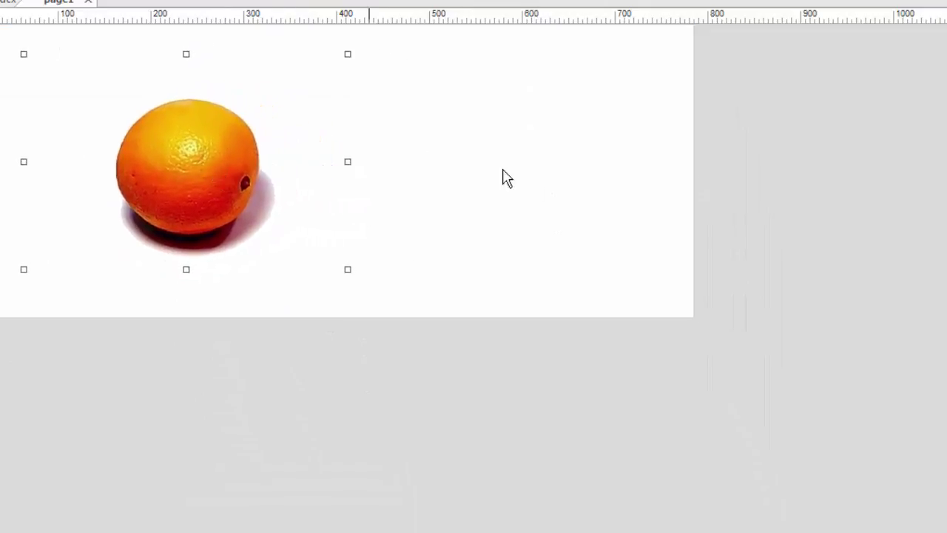
pyautogui.click(678, 317)
pyautogui.moveTo(694, 317); pyautogui.dragTo(845, 319)
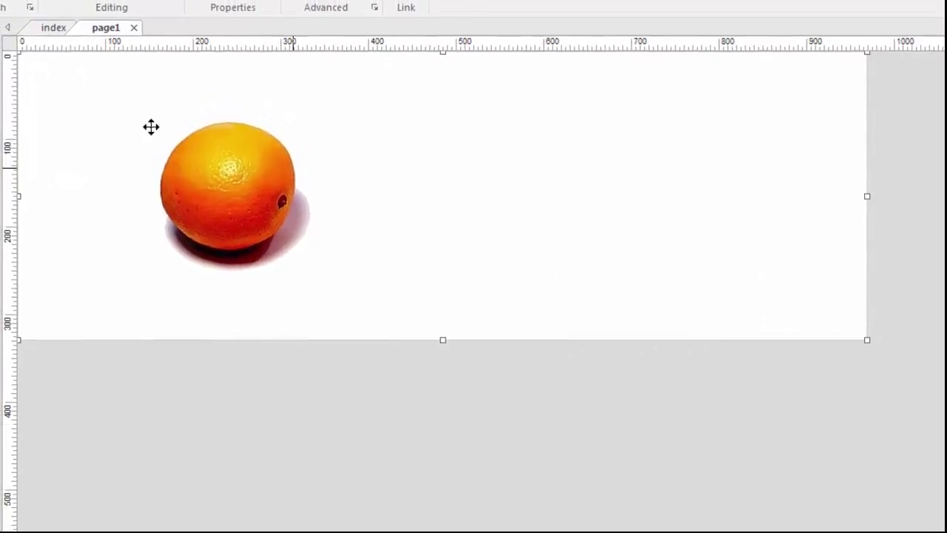
# - Bring the microphone image into the order section of the index page and cut it
pyautogui.click(63, 41)
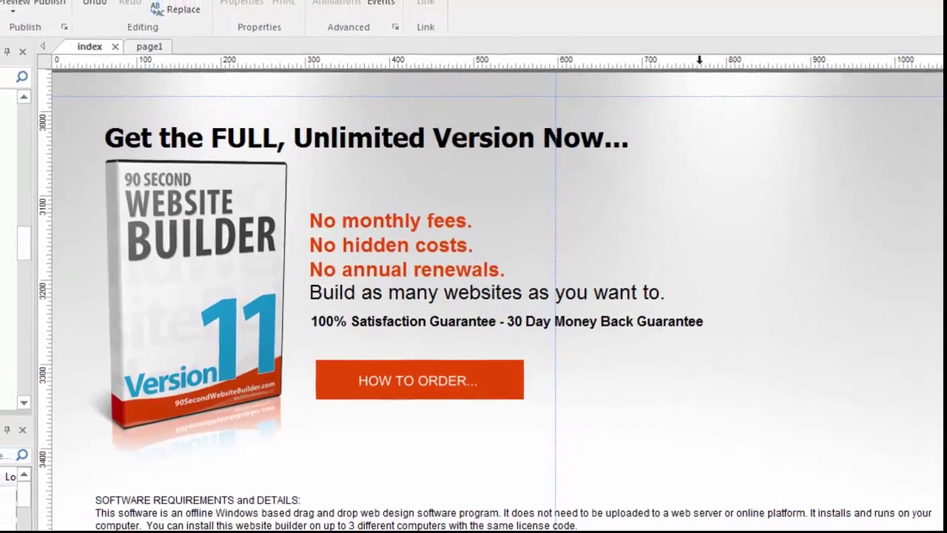
pyautogui.hotkey('ctrl', 'v')
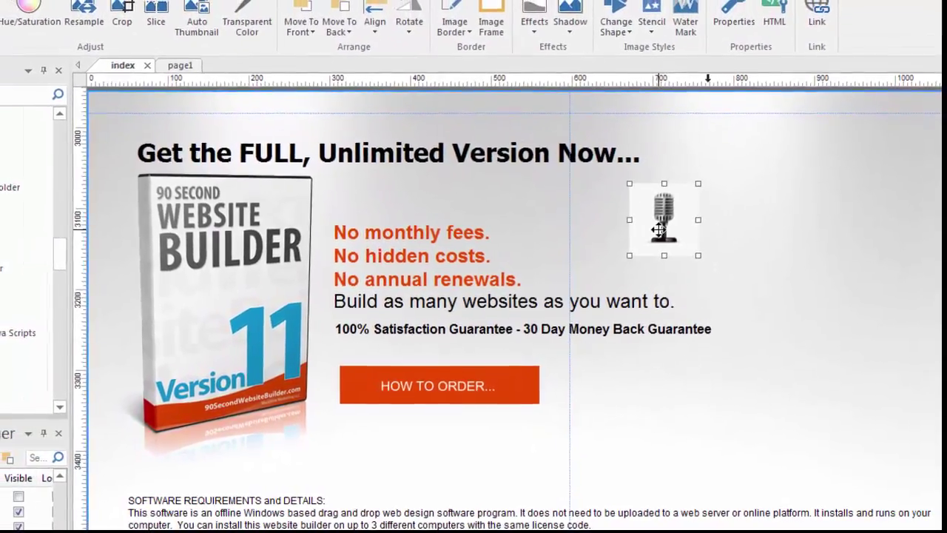
pyautogui.press('Delete')
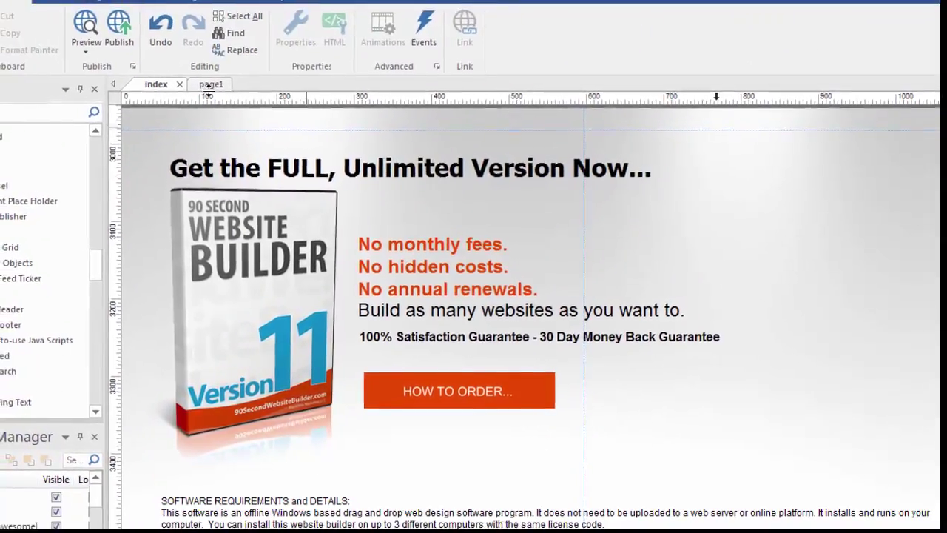
# - On page1, move the orange image down off the layer and paste the microphone image onto the layer about 105 px from the left edge
pyautogui.click(225, 94)
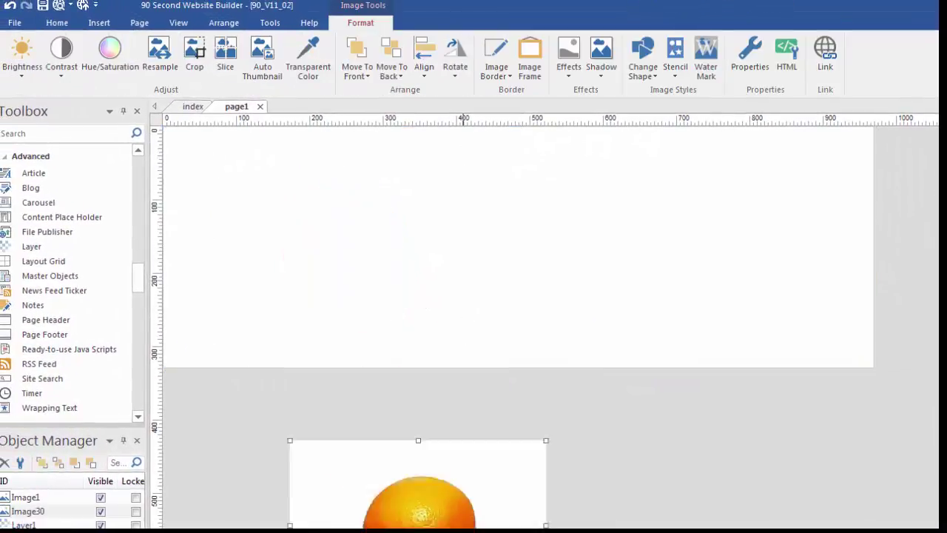
pyautogui.press('Delete')
pyautogui.click(325, 247)
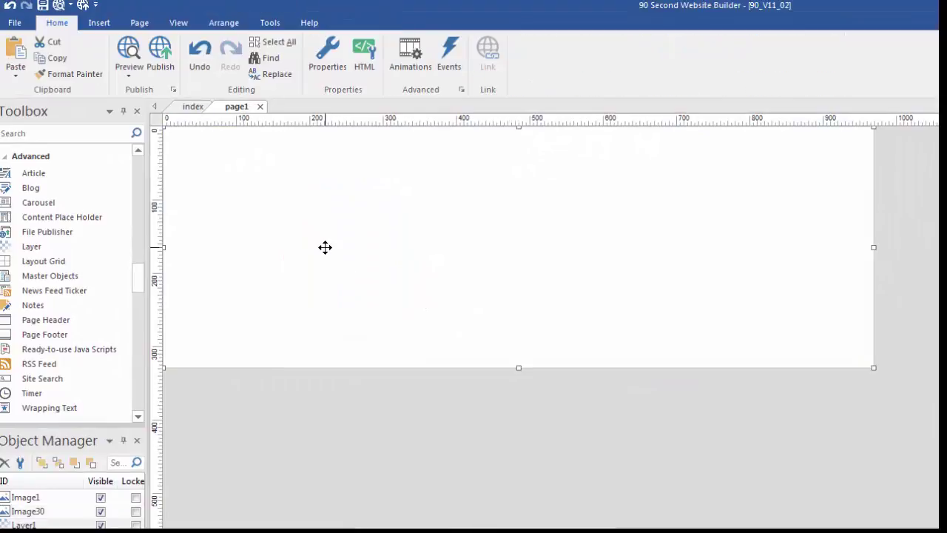
pyautogui.hotkey('ctrl', 'v')
pyautogui.moveTo(329, 263); pyautogui.dragTo(269, 222)
pyautogui.click(277, 208)
pyautogui.click(328, 250)
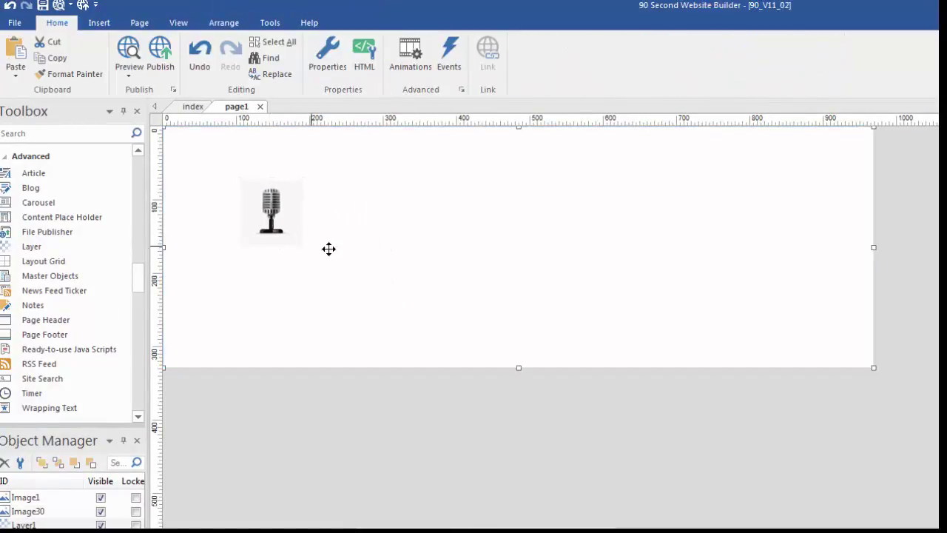
# - Set the layer's background to #F8F8F8 sampled from the microphone image, and move that image to about 70 px from the page's left edge
pyautogui.doubleClick(398, 199)
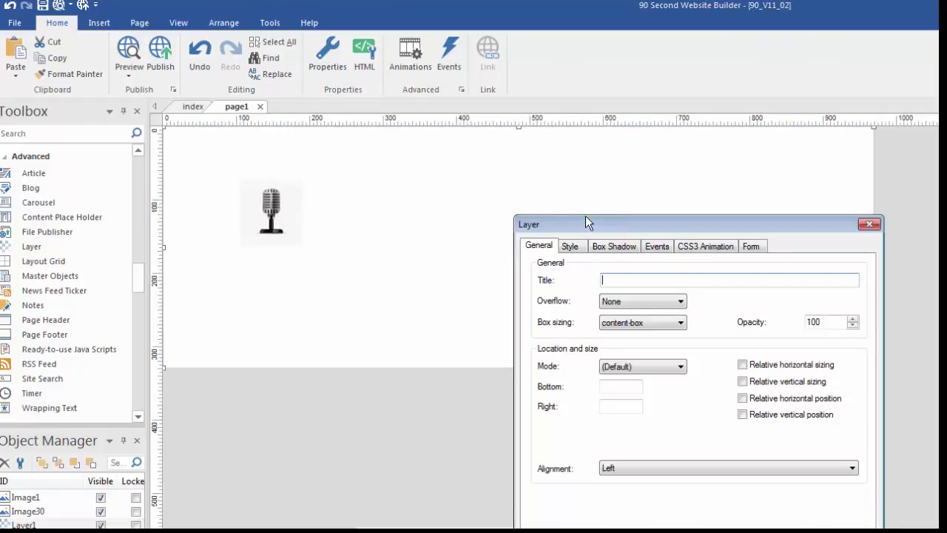
pyautogui.moveTo(585, 215); pyautogui.dragTo(542, 133)
pyautogui.click(524, 158)
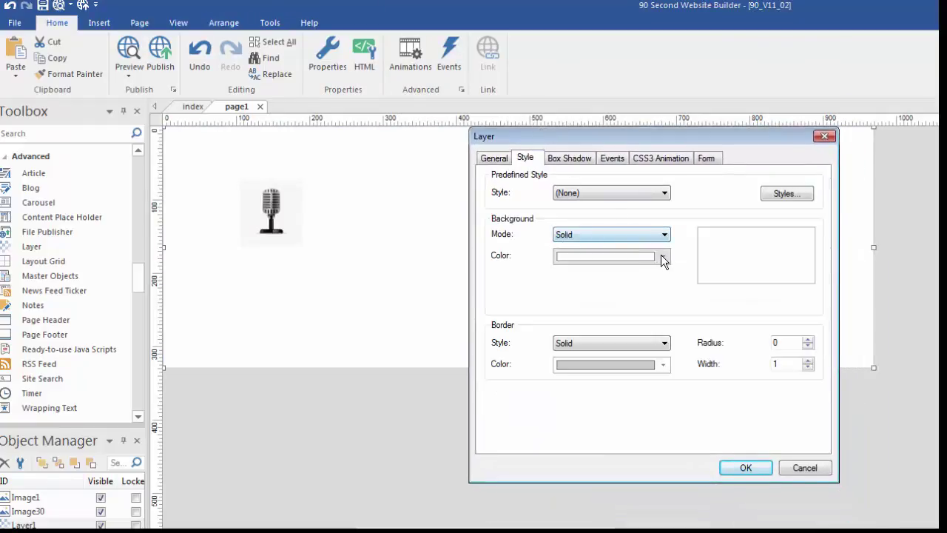
pyautogui.click(663, 256)
pyautogui.click(642, 443)
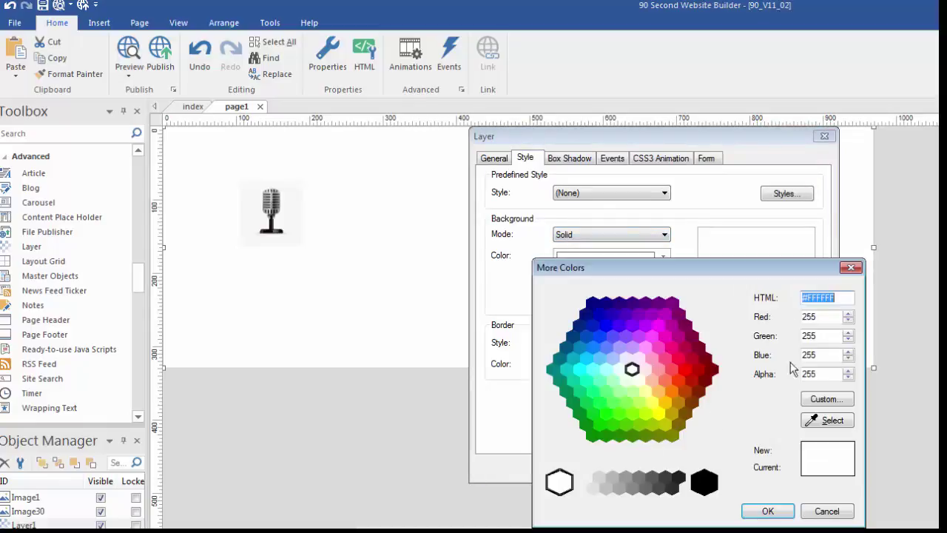
pyautogui.click(825, 430)
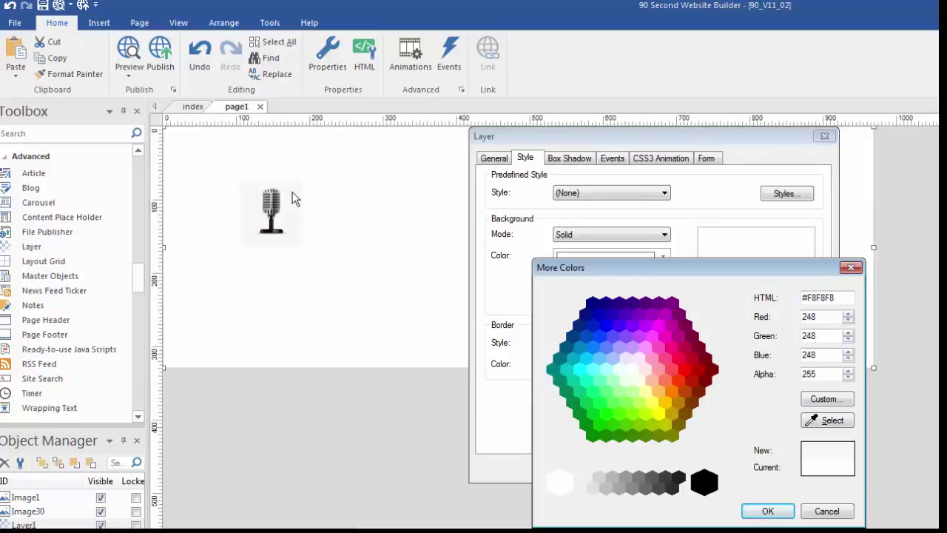
pyautogui.click(768, 511)
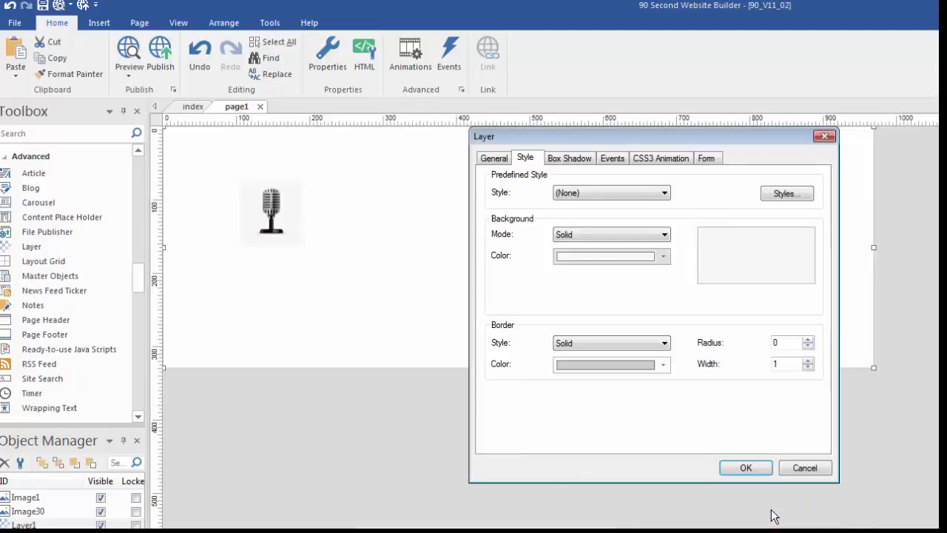
pyautogui.click(742, 466)
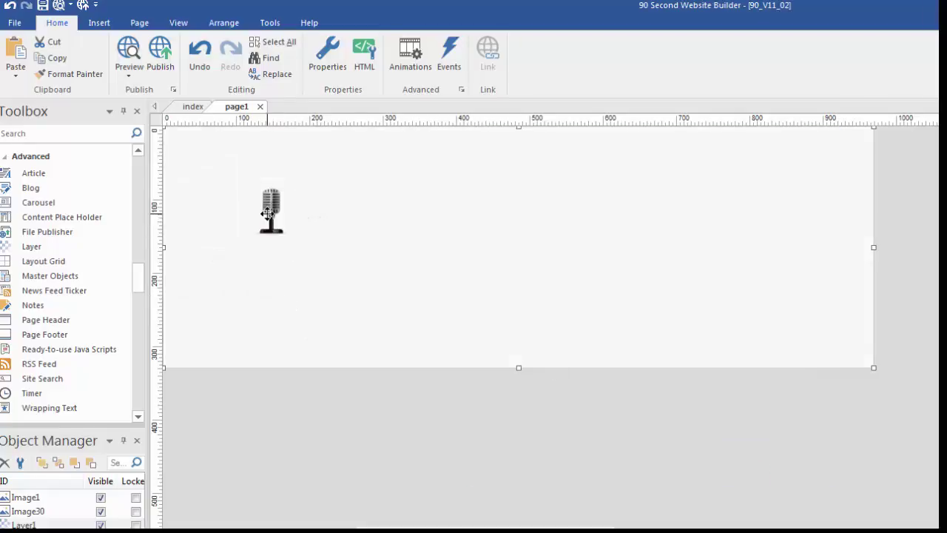
pyautogui.moveTo(271, 211); pyautogui.dragTo(286, 224)
pyautogui.click(392, 280)
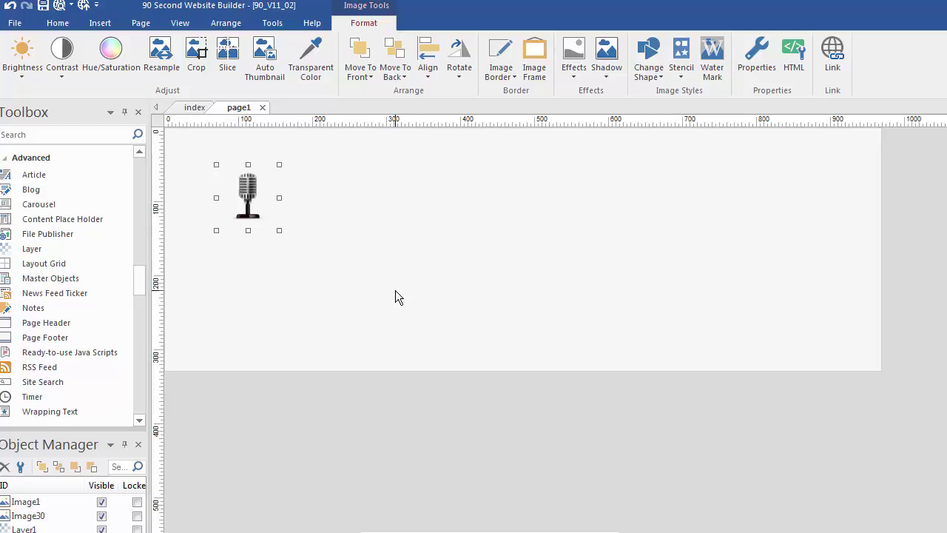
# - Open the microphone image's properties and examine its source file path and alternate text setting
pyautogui.doubleClick(251, 193)
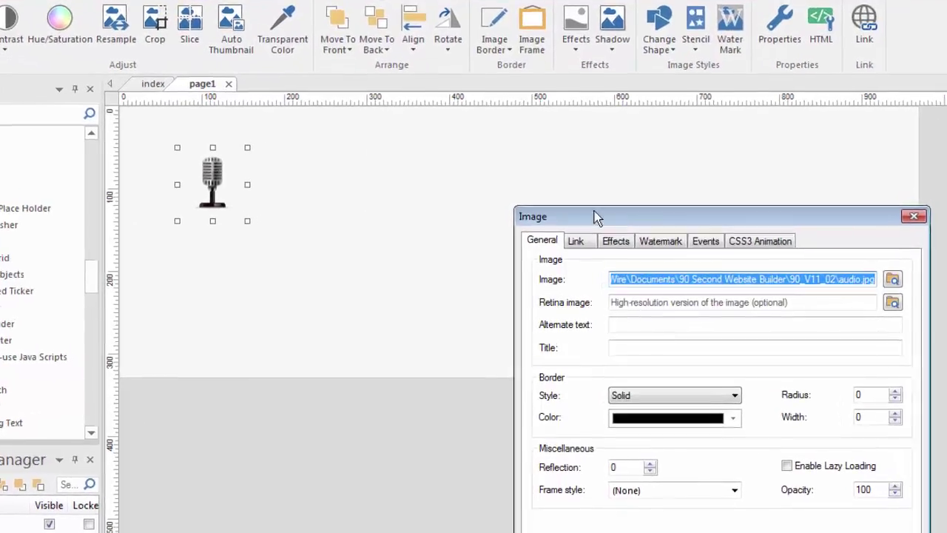
pyautogui.moveTo(594, 211); pyautogui.dragTo(377, 16)
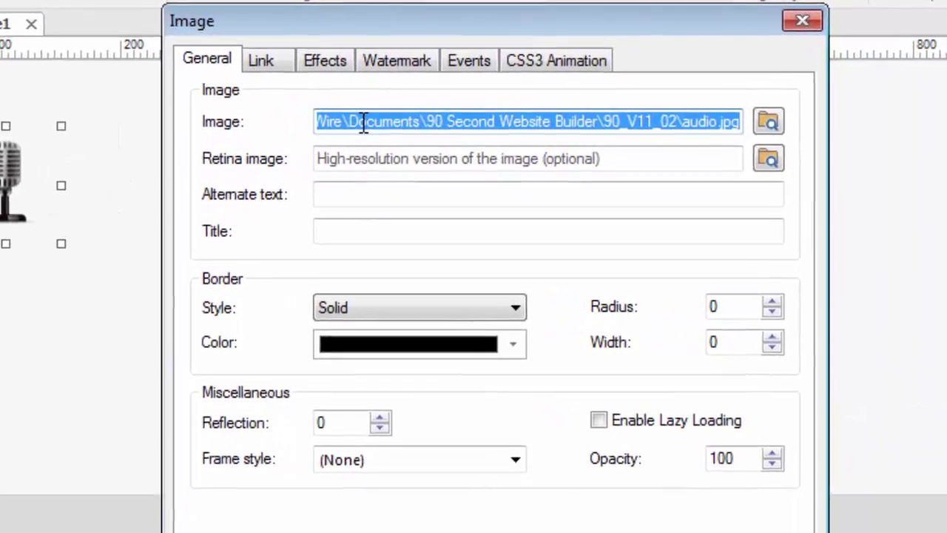
pyautogui.moveTo(374, 114); pyautogui.dragTo(671, 120)
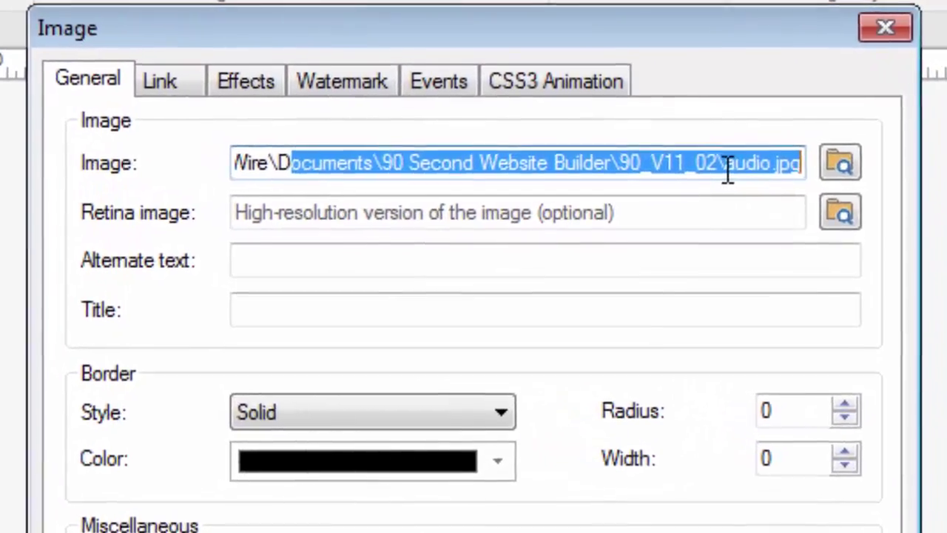
pyautogui.click(707, 148)
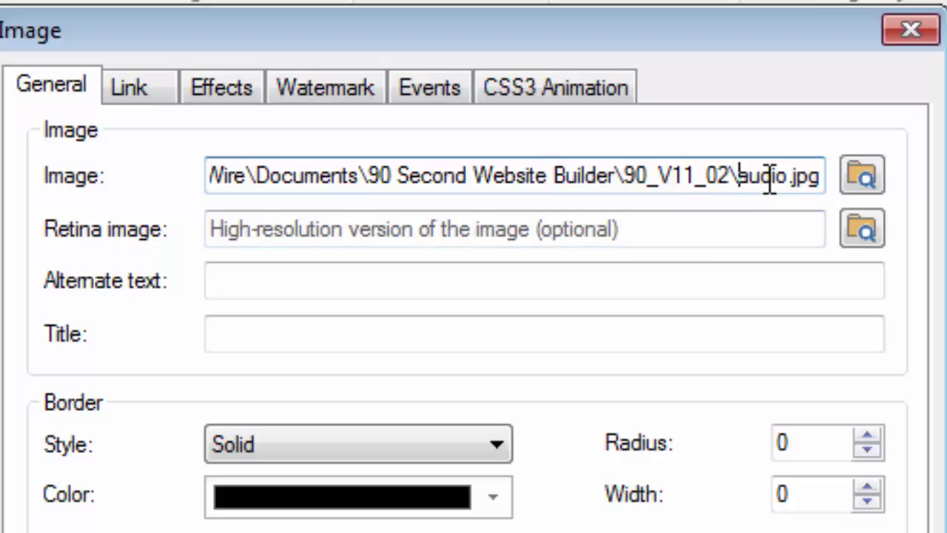
pyautogui.click(222, 289)
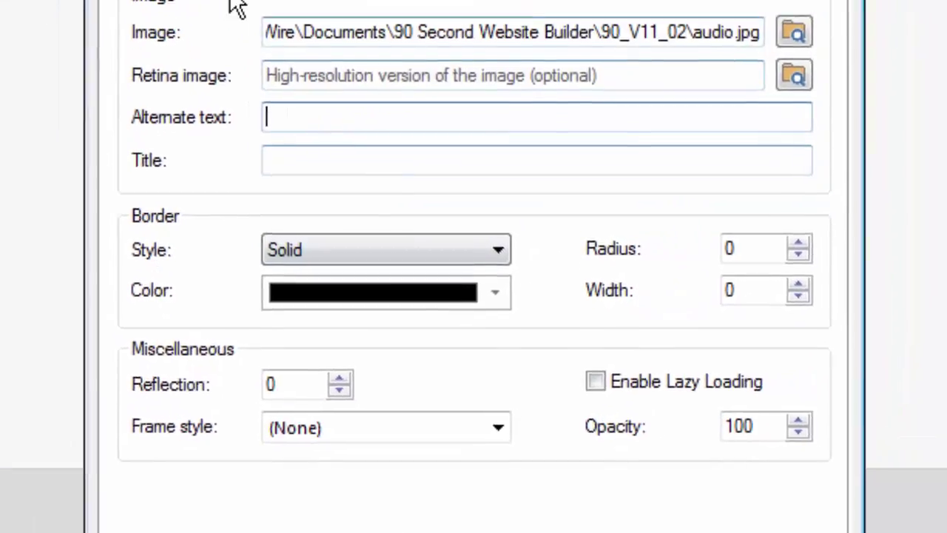
# - Review the microphone image's link settings, shadow options and available Artistic, Convolve and Distort effects
pyautogui.click(241, 63)
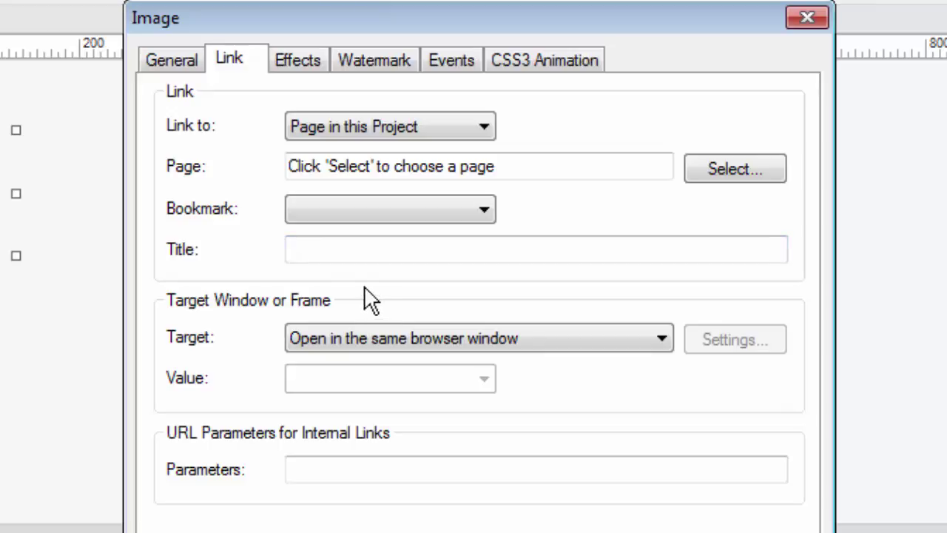
pyautogui.click(296, 61)
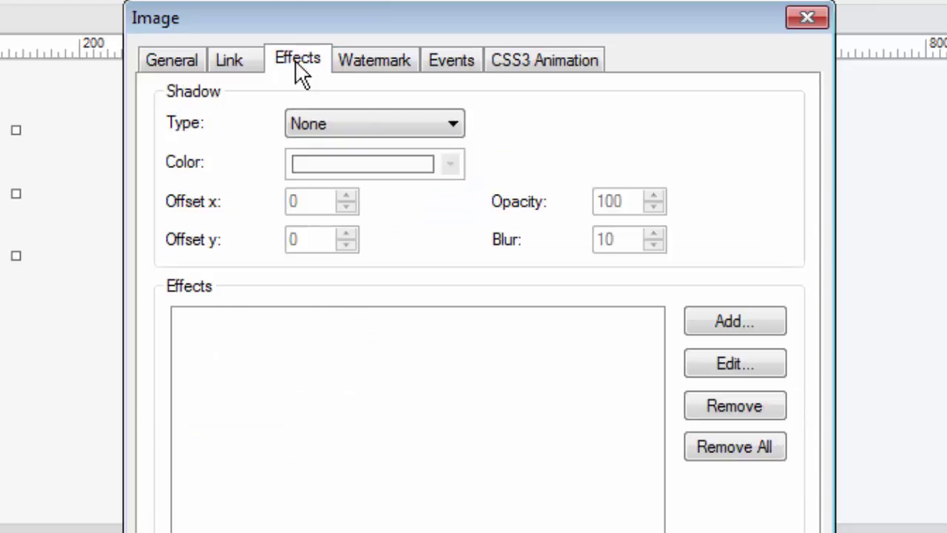
pyautogui.moveTo(536, 31); pyautogui.dragTo(488, 15)
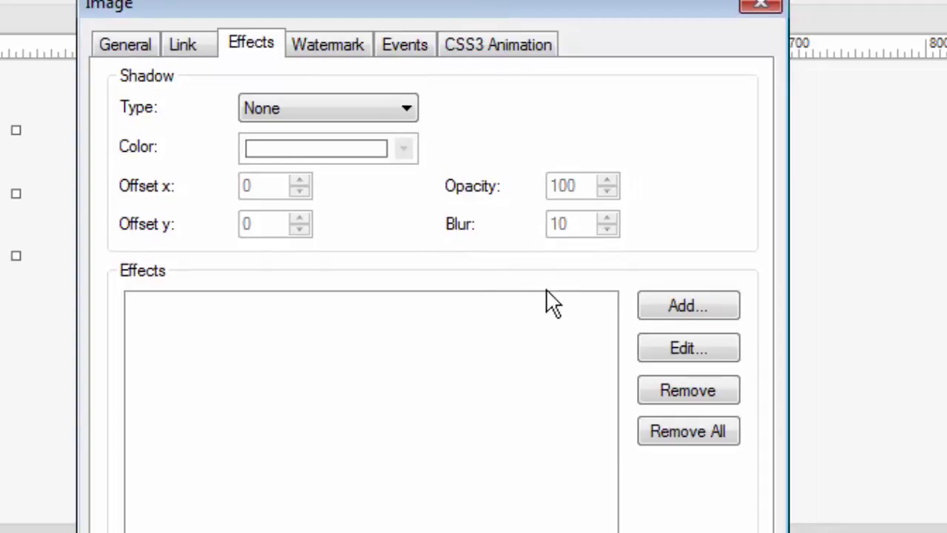
pyautogui.click(685, 307)
pyautogui.moveTo(708, 353)
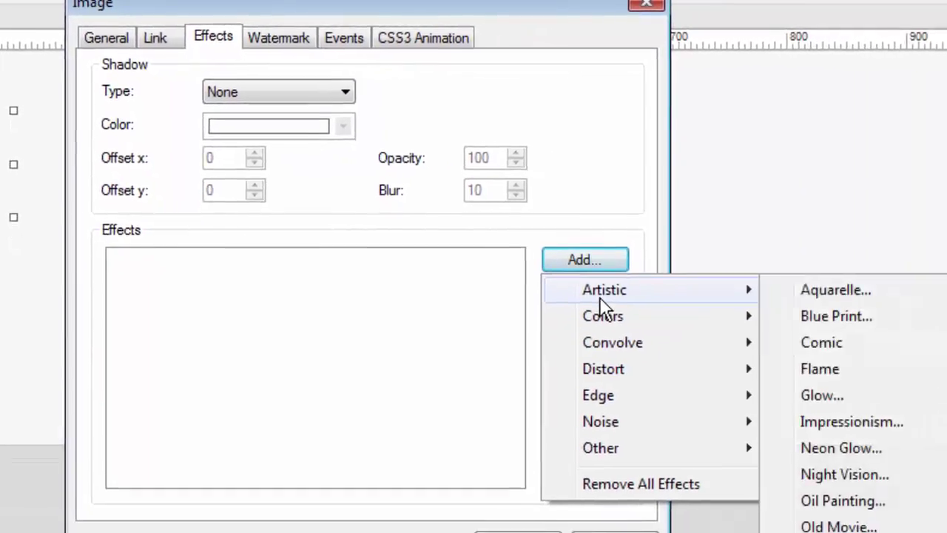
pyautogui.moveTo(612, 351)
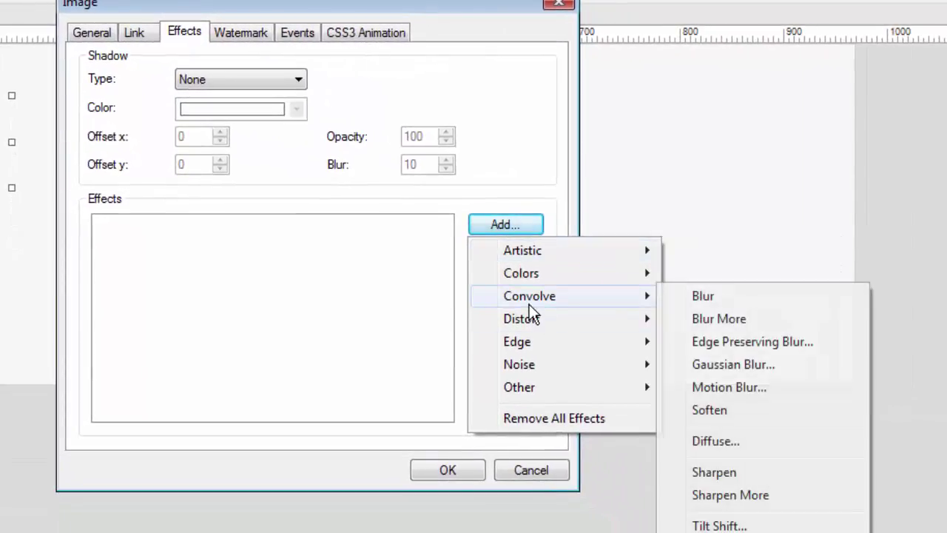
pyautogui.moveTo(531, 327)
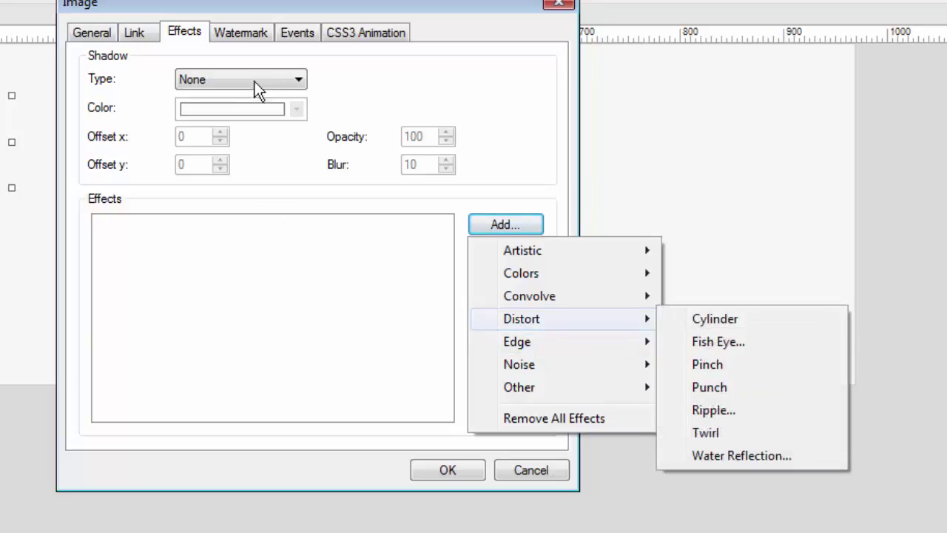
pyautogui.click(483, 103)
# - Review the microphone image's watermark, events and CSS3 animation settings, and dismiss the image properties without applying anything
pyautogui.click(232, 37)
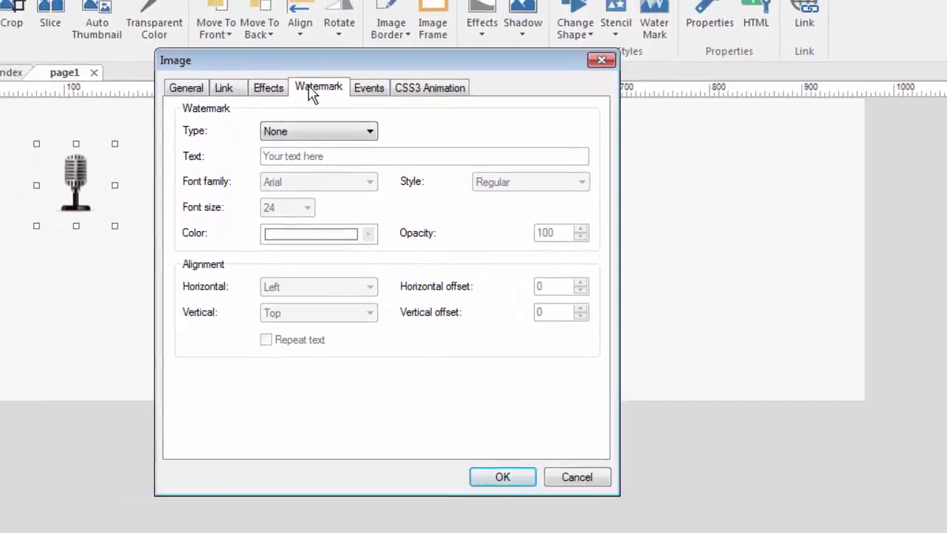
pyautogui.click(351, 74)
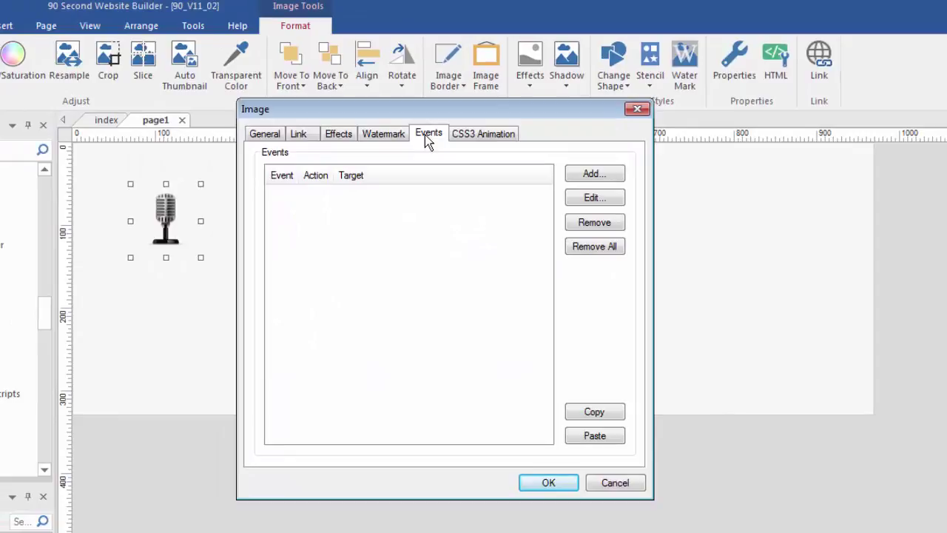
pyautogui.click(482, 135)
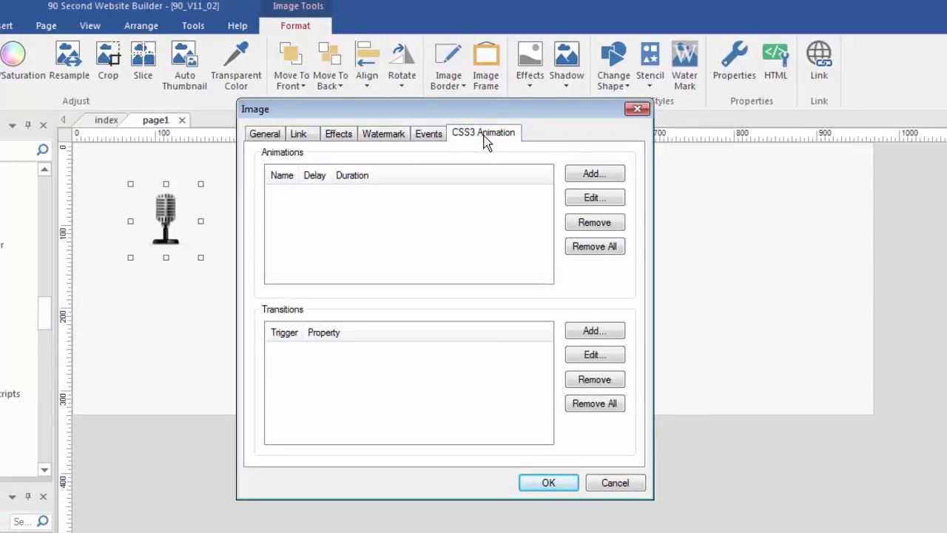
pyautogui.click(264, 135)
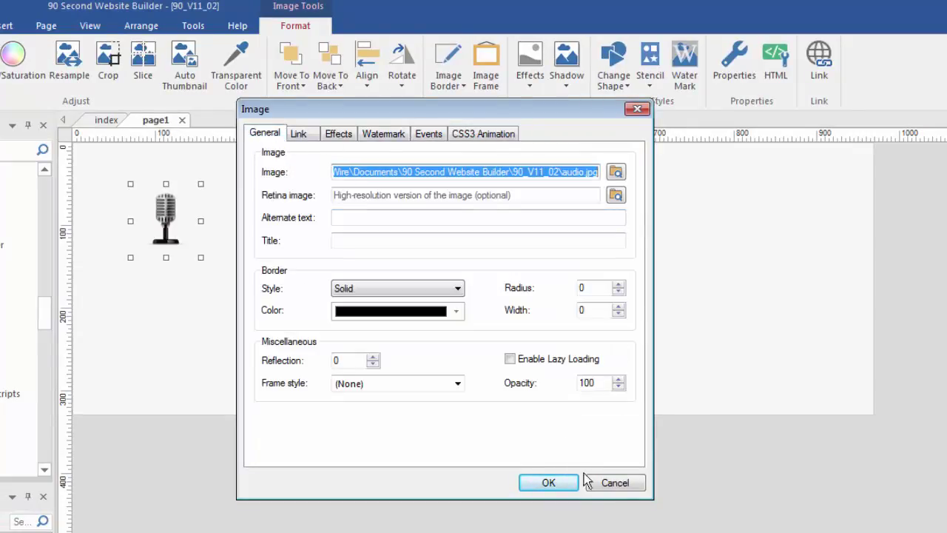
pyautogui.click(607, 485)
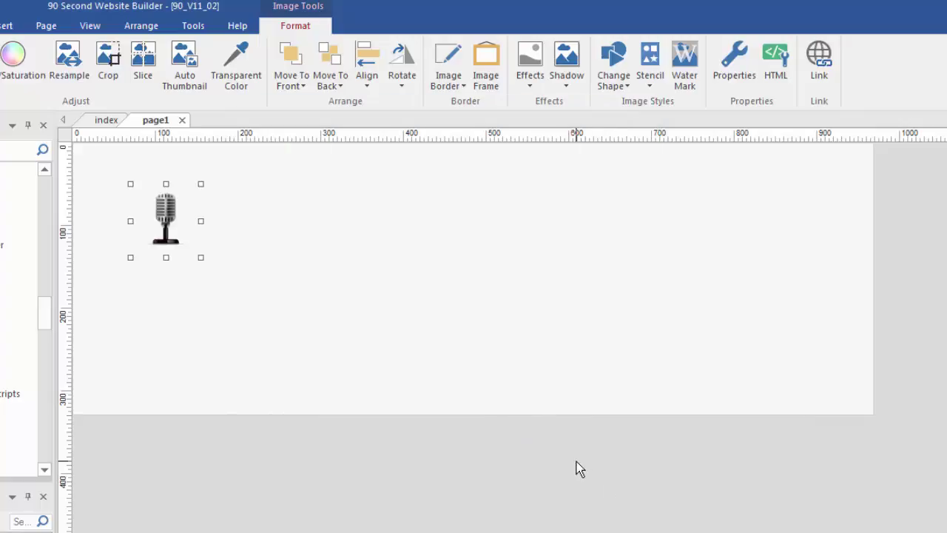